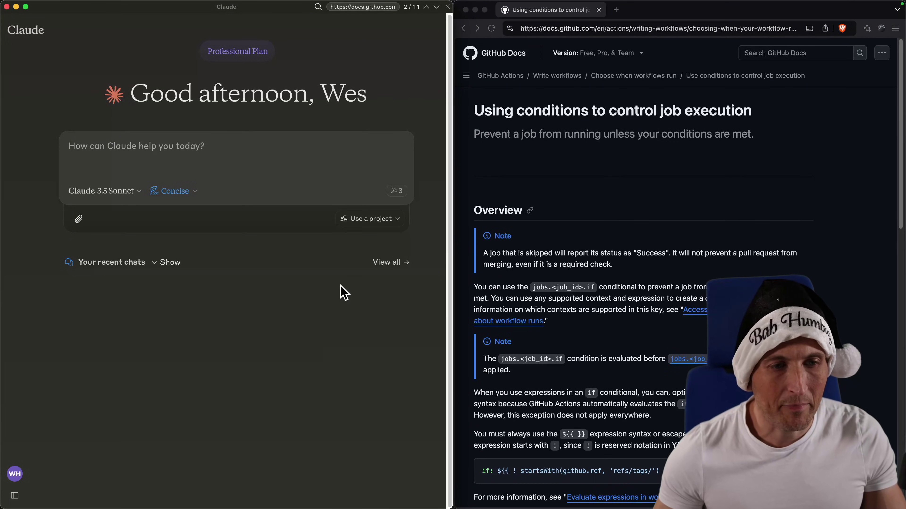
Step: Review the available MCP tools in Claude, and paste the open GitHub Docs page's URL into the new chat prompt
click(403, 193)
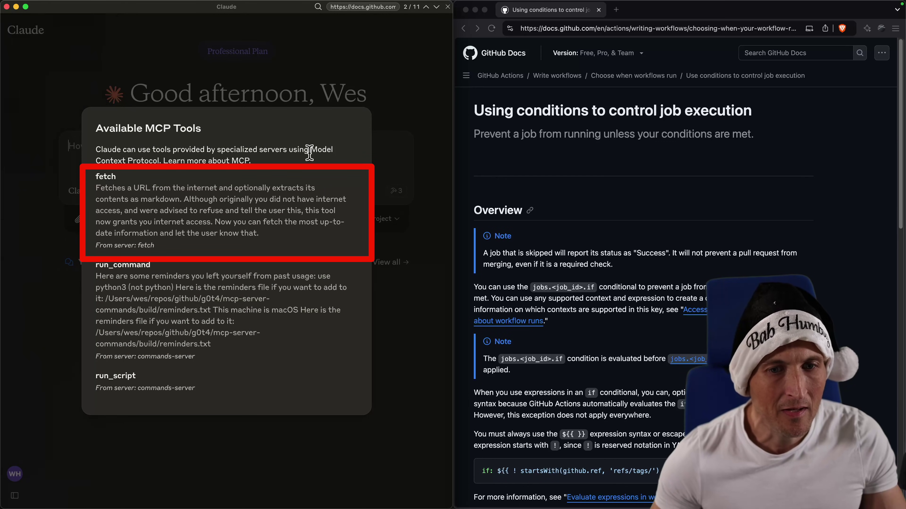
click(378, 157)
click(577, 28)
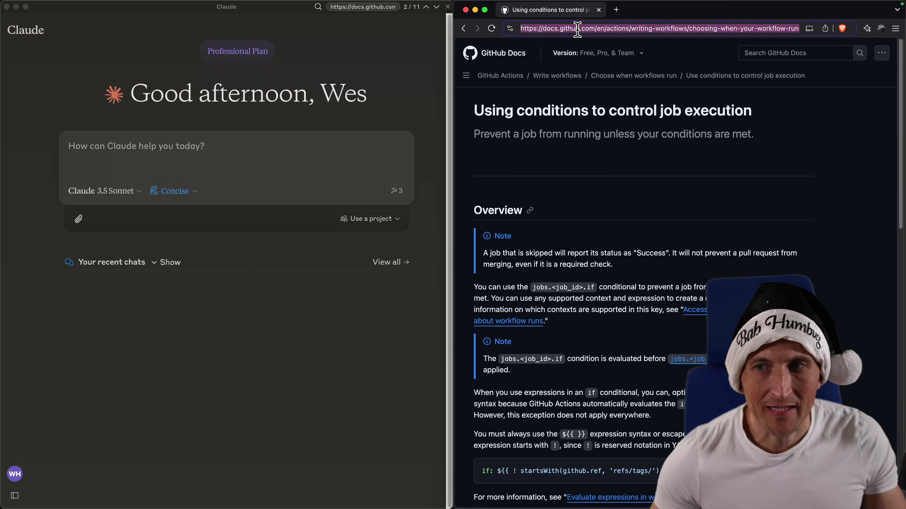
key(super+c)
click(335, 172)
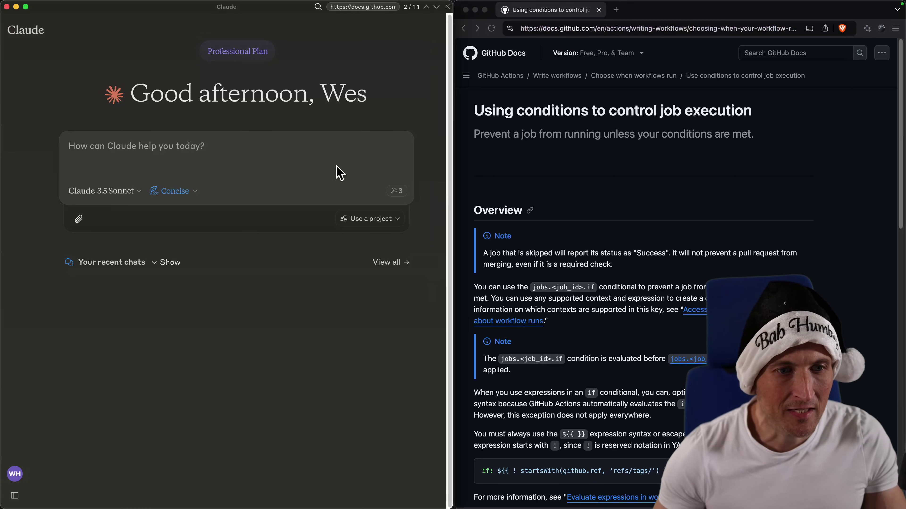
key(super+v)
Step: Add "summarize this?" below the URL, send the message and allow the fetch tool for this chat
key(shift+Return)
key(shift+Return)
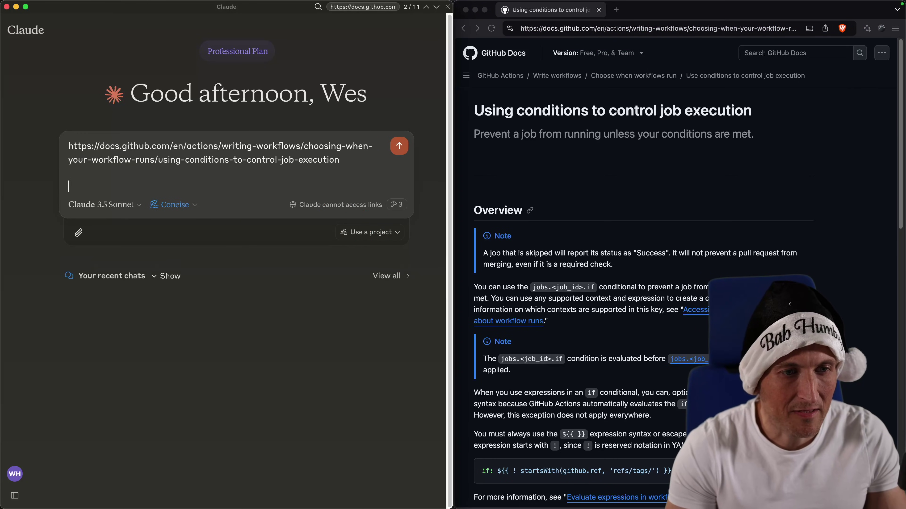
text(summarize this?)
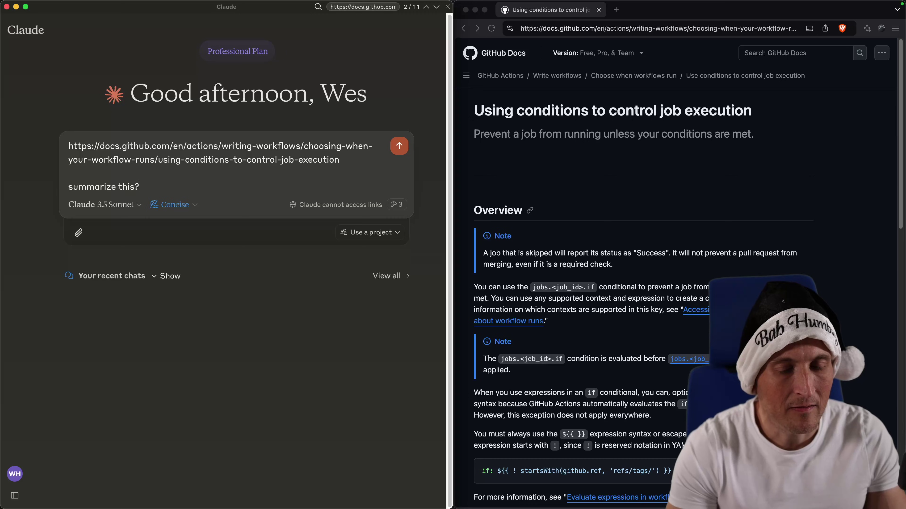
key(Return)
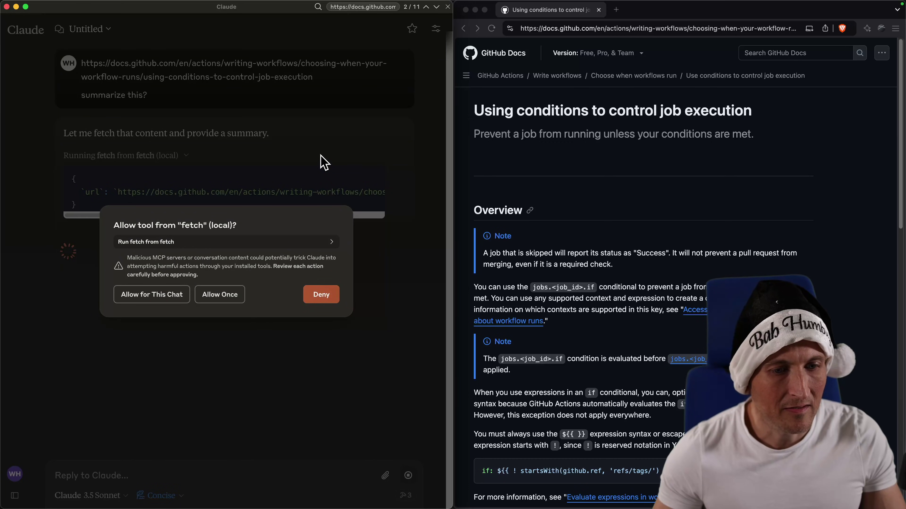
click(163, 302)
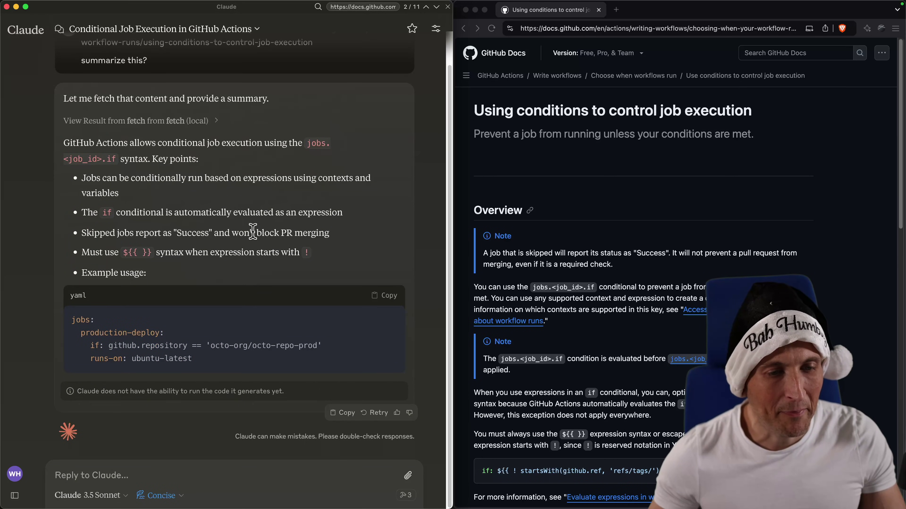
Step: Show the fetch tool's result in its enlarged view and inspect the requested URL and the returned content
click(205, 122)
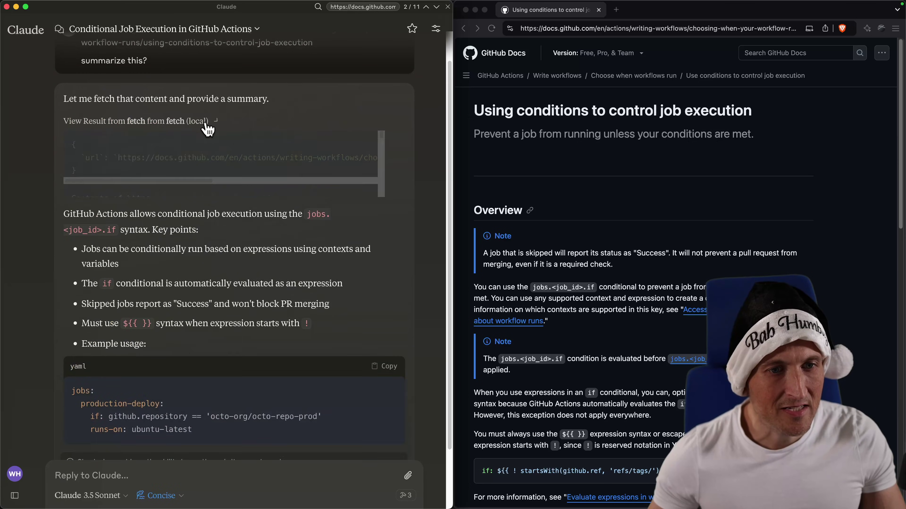
scroll(255, 211, down, 2)
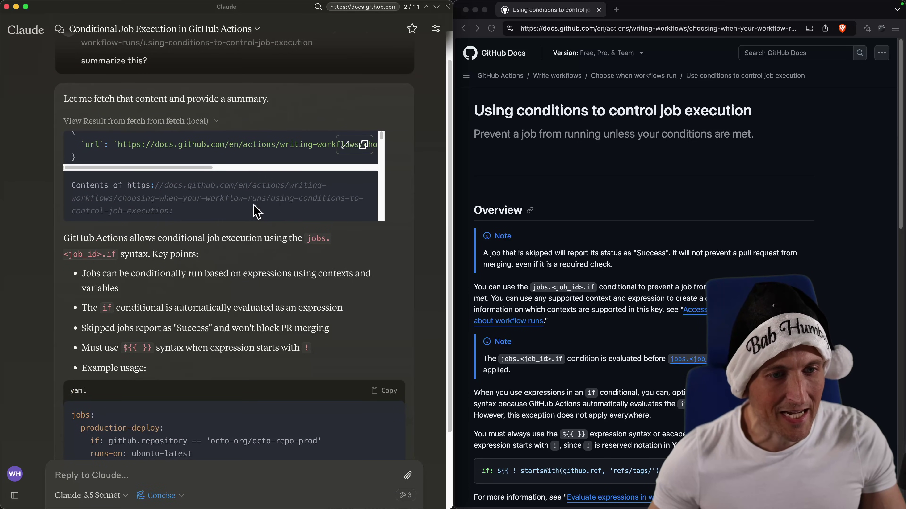
click(345, 145)
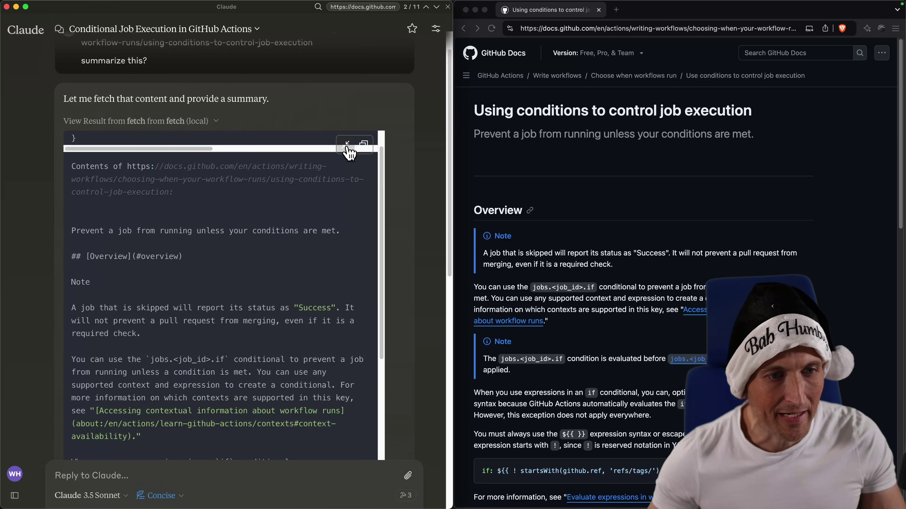
scroll(277, 227, up, 2)
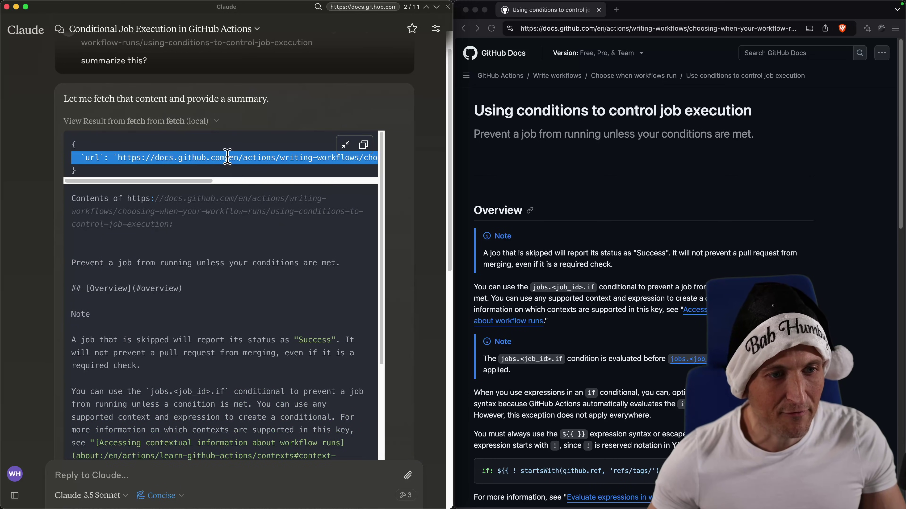
scroll(228, 287, down, 2)
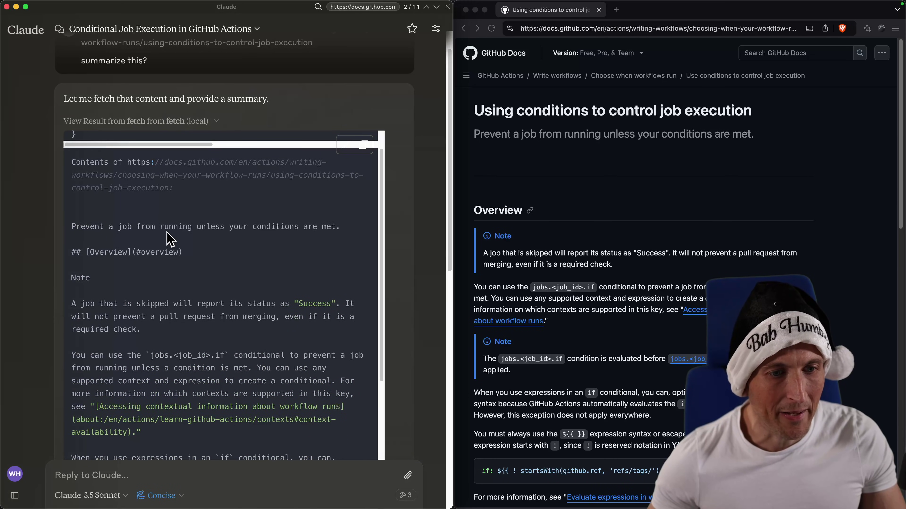
Step: Compare the fetched "Prevent a job from running" line with the docs page, read through the remaining content and collapse the tool result
triple_click(177, 227)
triple_click(606, 134)
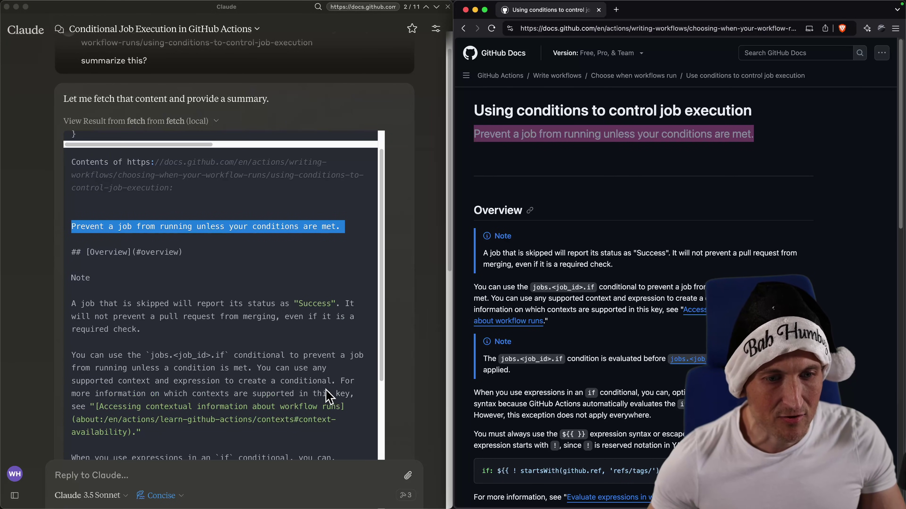
scroll(328, 396, down, 2)
scroll(328, 396, down, 5)
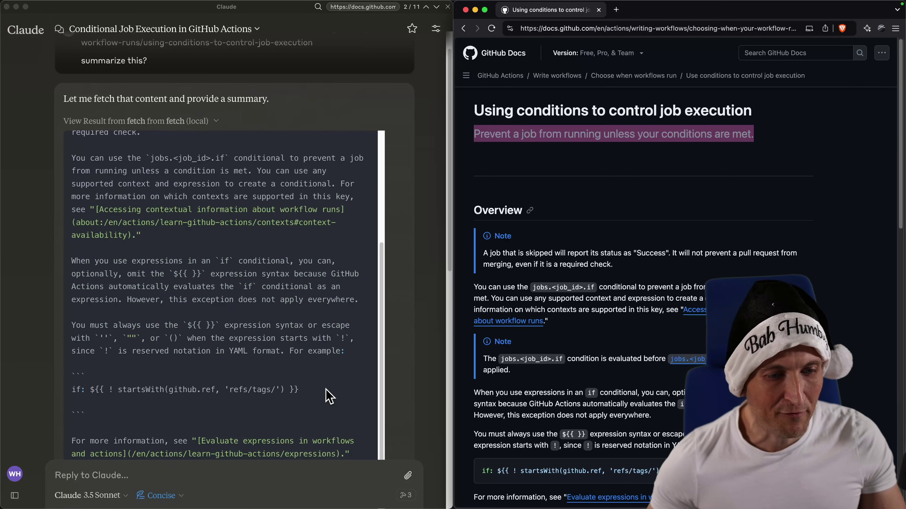
scroll(329, 396, down, 5)
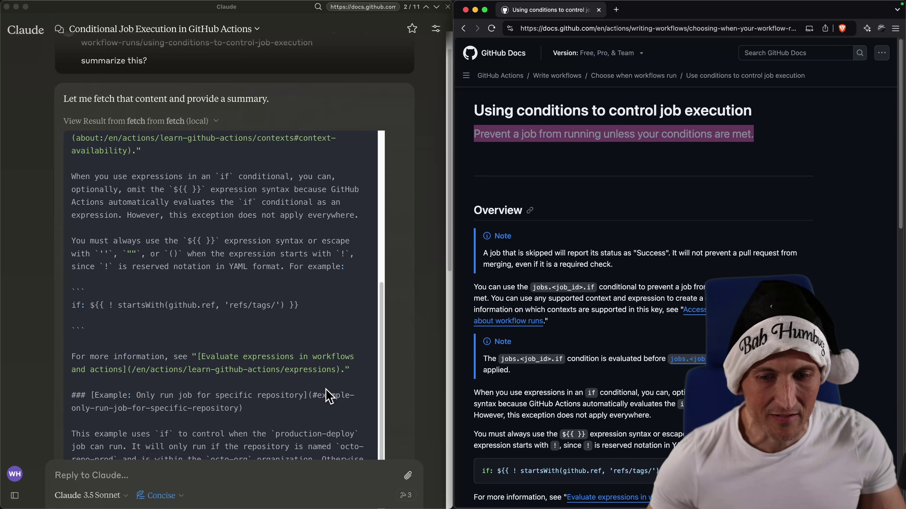
scroll(328, 395, down, 3)
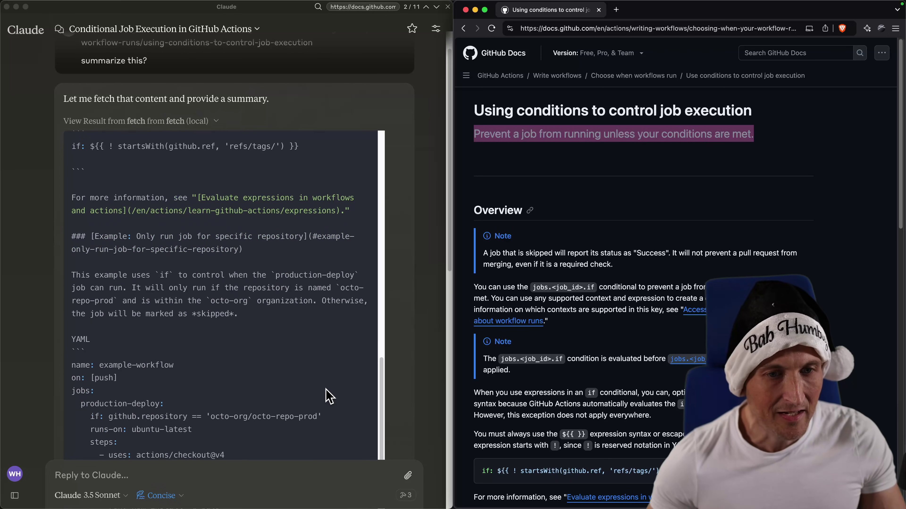
click(212, 124)
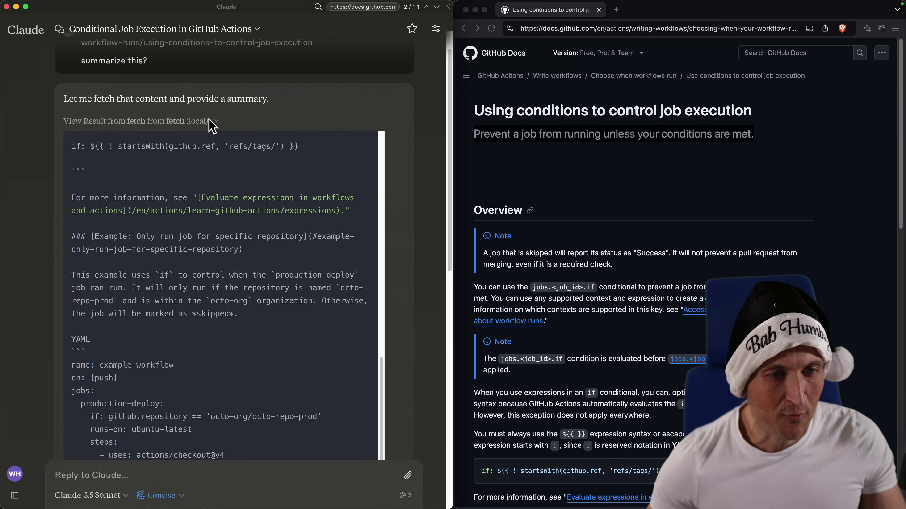
click(216, 121)
Step: Compare the summary's bullet about the if conditional with the matching paragraph on the docs page
triple_click(251, 213)
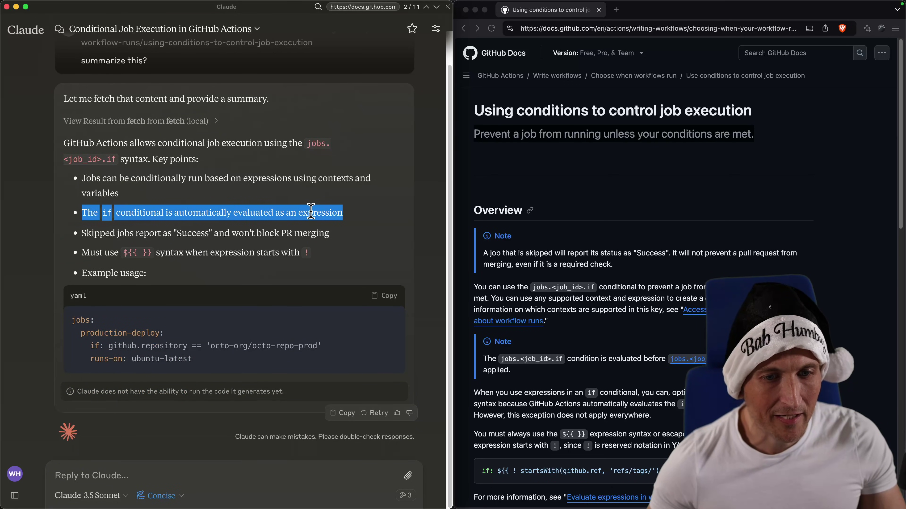
click(643, 371)
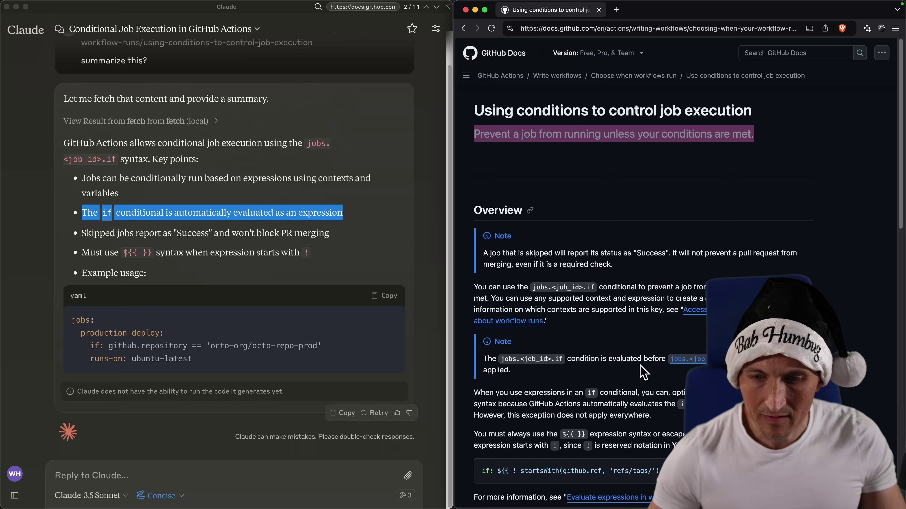
triple_click(595, 405)
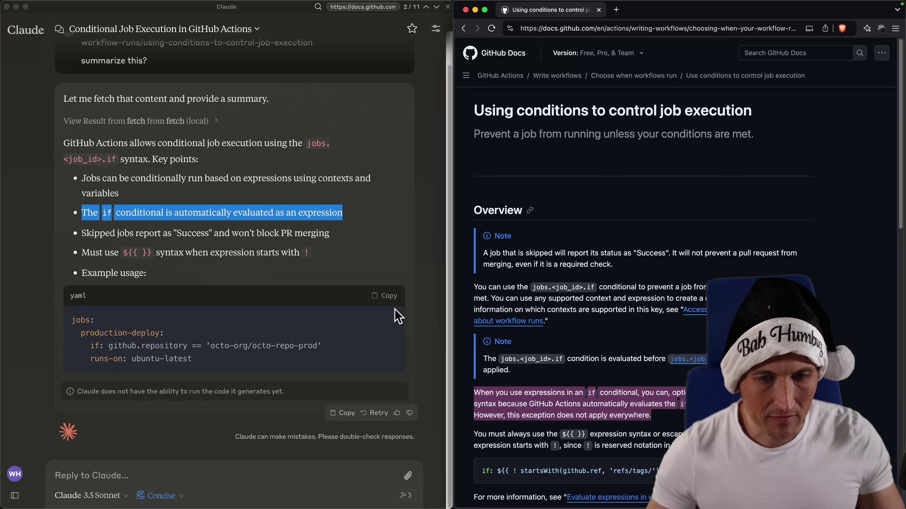
click(384, 245)
Step: Switch to the terminal editor and change the fetch server's directory in claude_desktop_config.json to use the g0t4/mcp-servers repository
key(super+Tab)
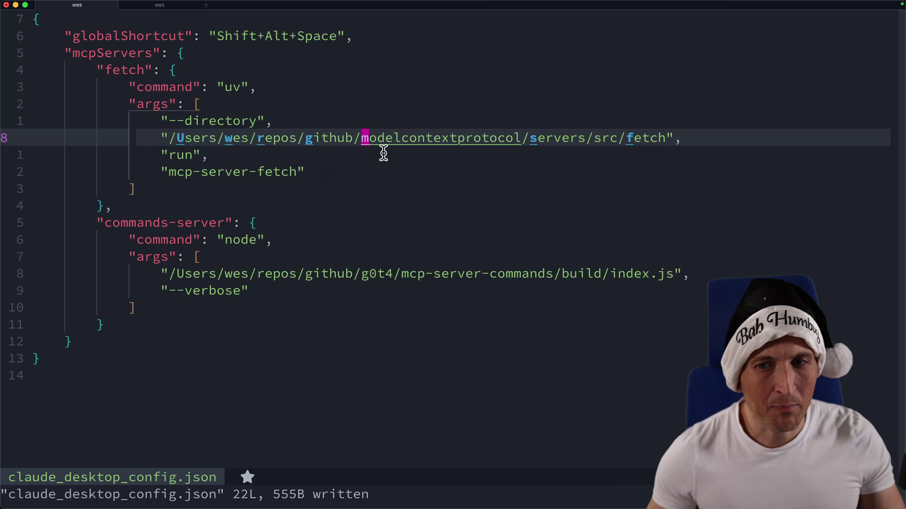
drag(627, 137, 670, 138)
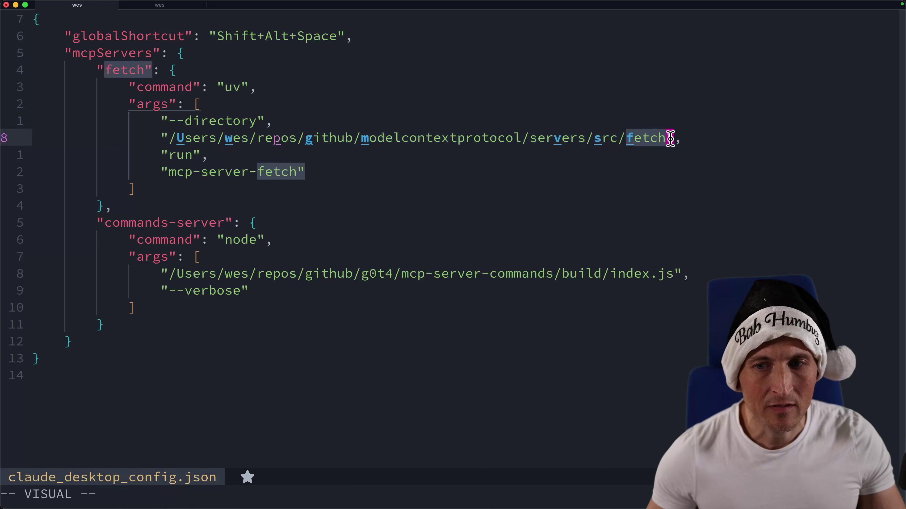
drag(364, 138, 543, 138)
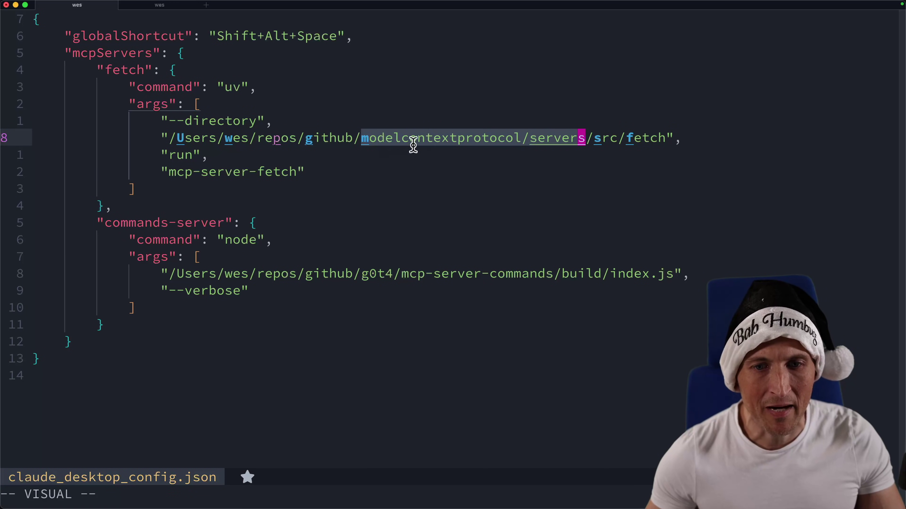
right_click(494, 139)
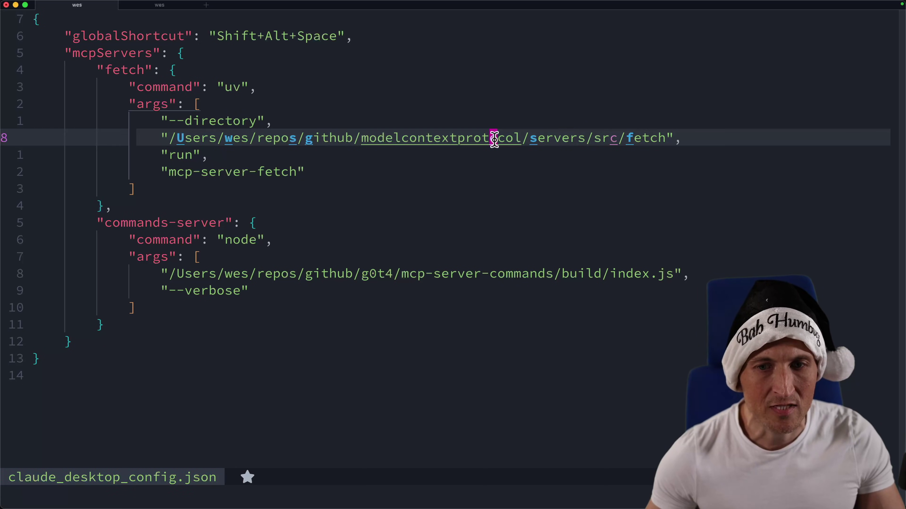
text(ecg0t4)
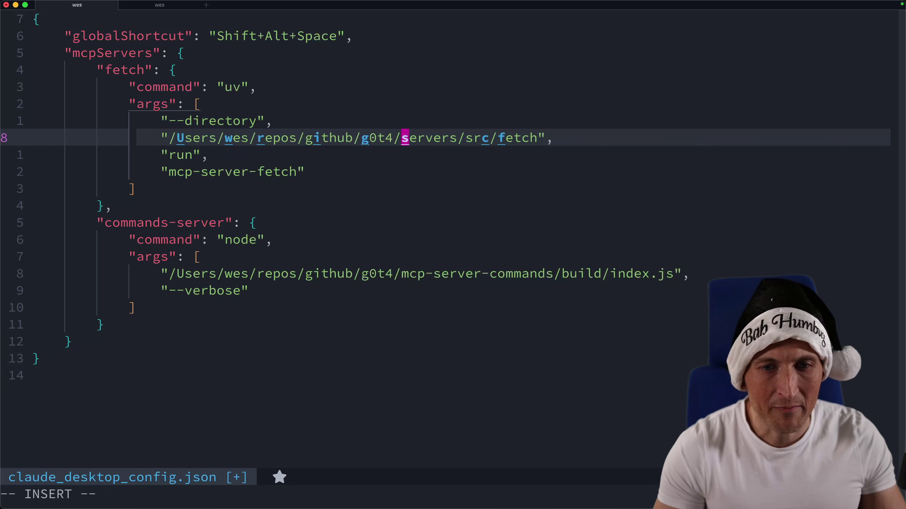
text(mcp-)
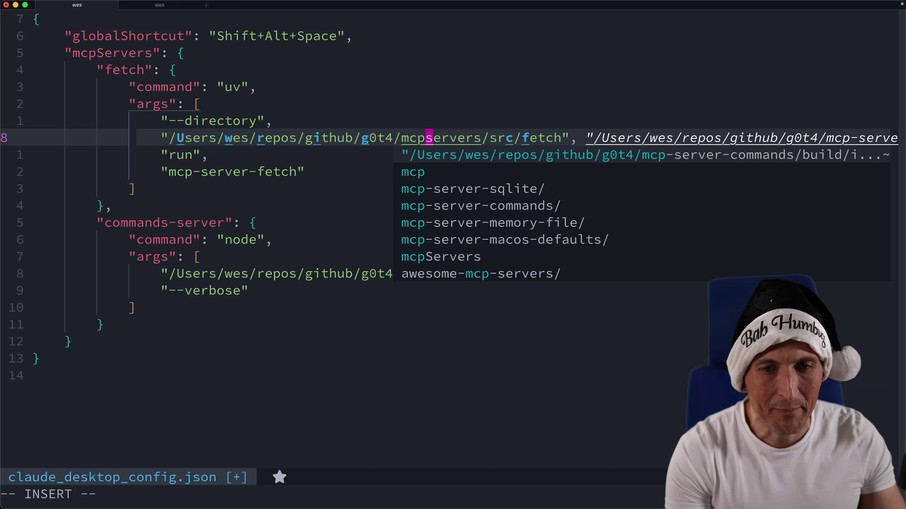
key(Escape)
Step: Highlight the g0t4/mcp-servers part of the fetch directory path, and select that whole line to review it
key(b)
key(b)
key(b)
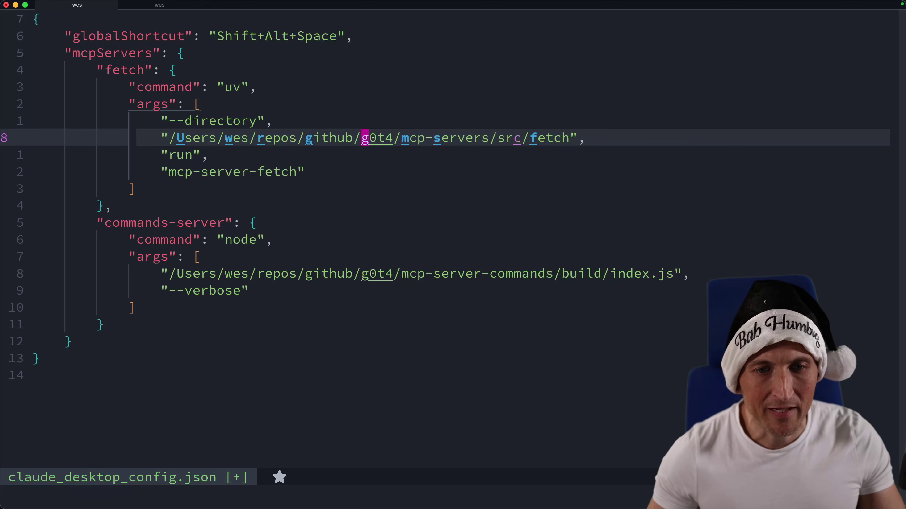
key(v)
key(w)
key(w)
key(w)
key(w)
key(e)
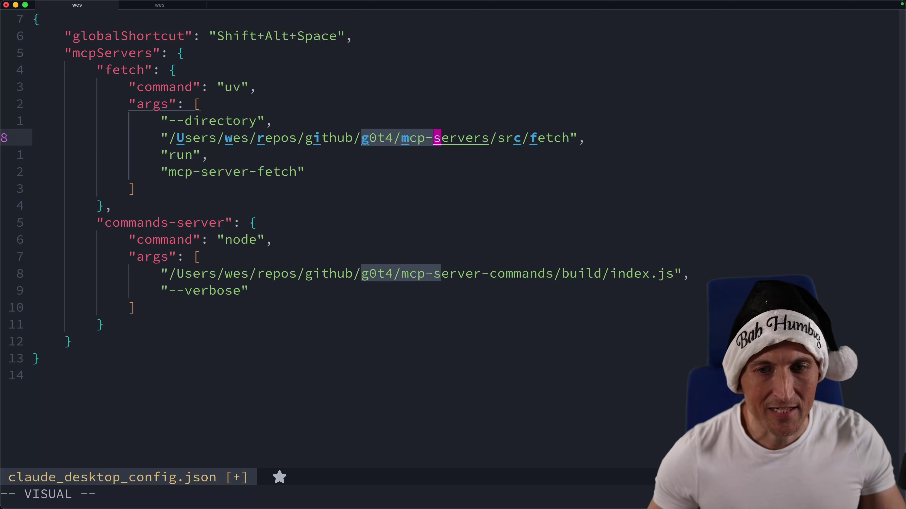
key(l)
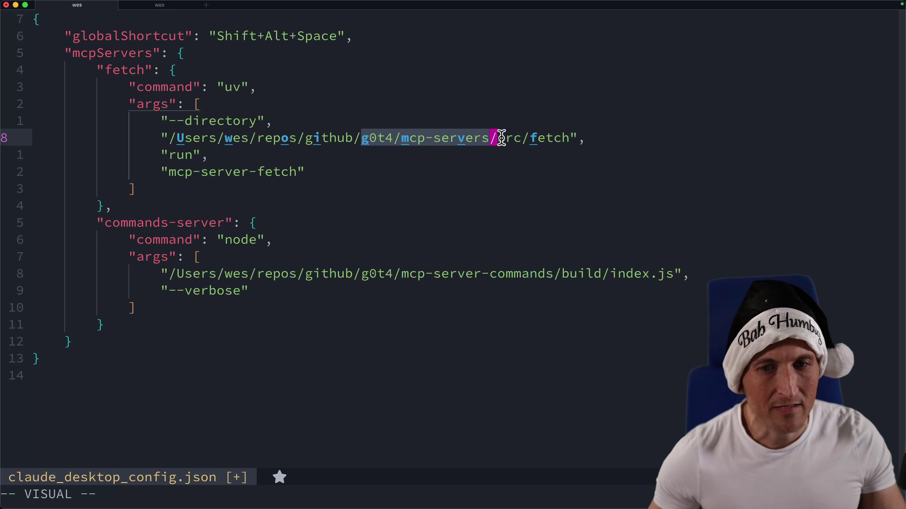
key(V)
click(445, 138)
key(V)
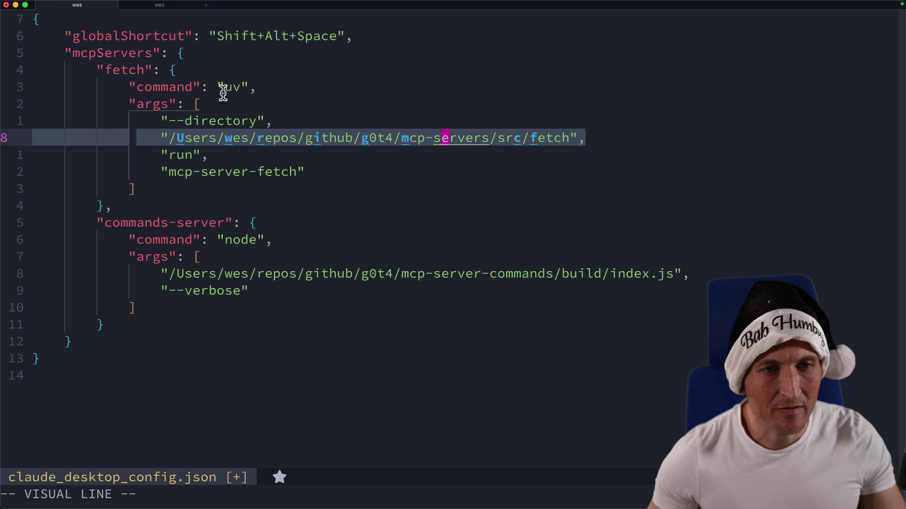
Step: Highlight the uv command, the mcp-server-fetch argument and the fetch server name in the configuration
double_click(229, 91)
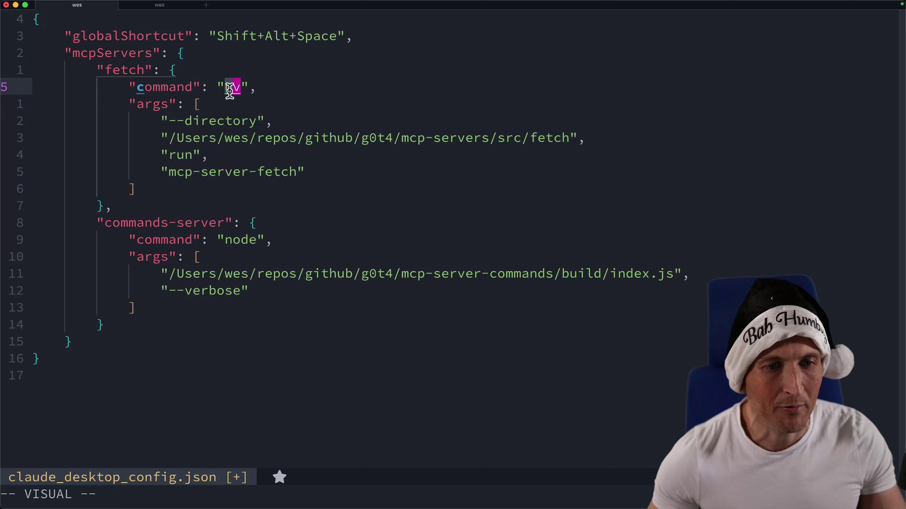
drag(175, 172, 265, 172)
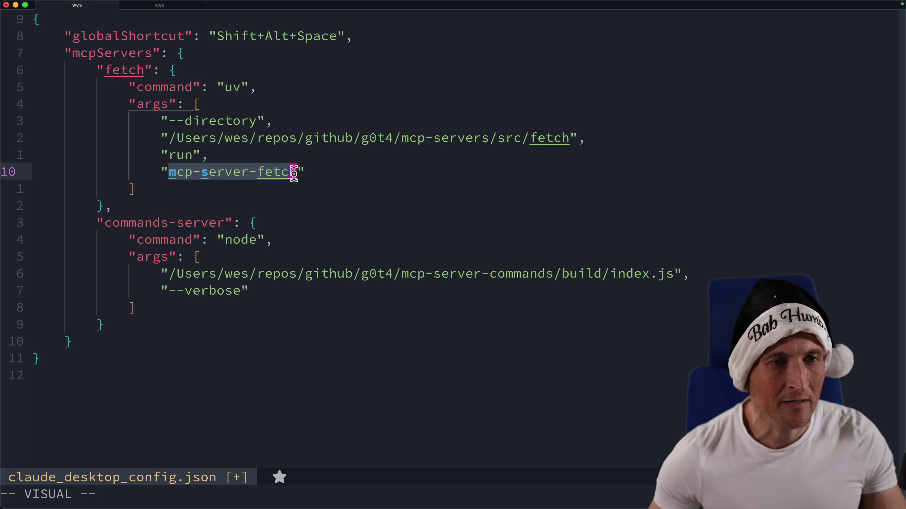
drag(109, 70, 139, 70)
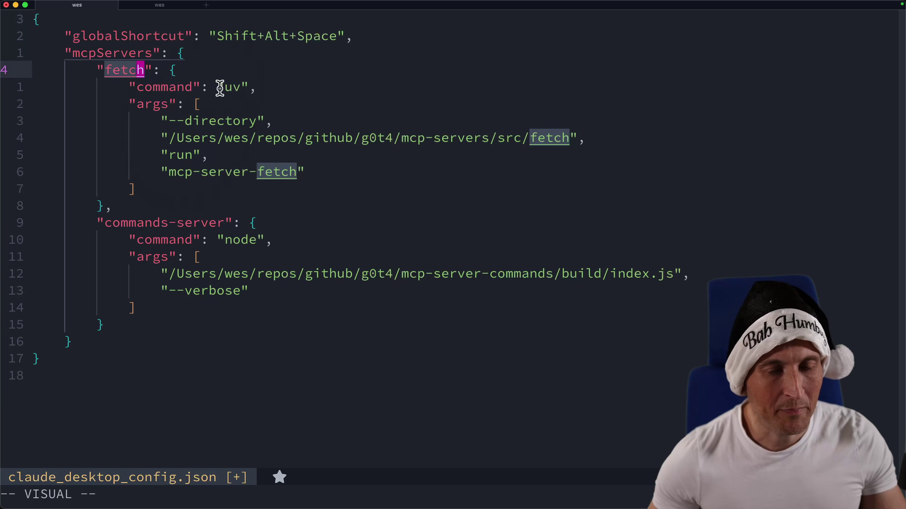
Step: Switch back to Claude, start a new chat and show the available MCP tools
key(super+Tab)
key(super+n)
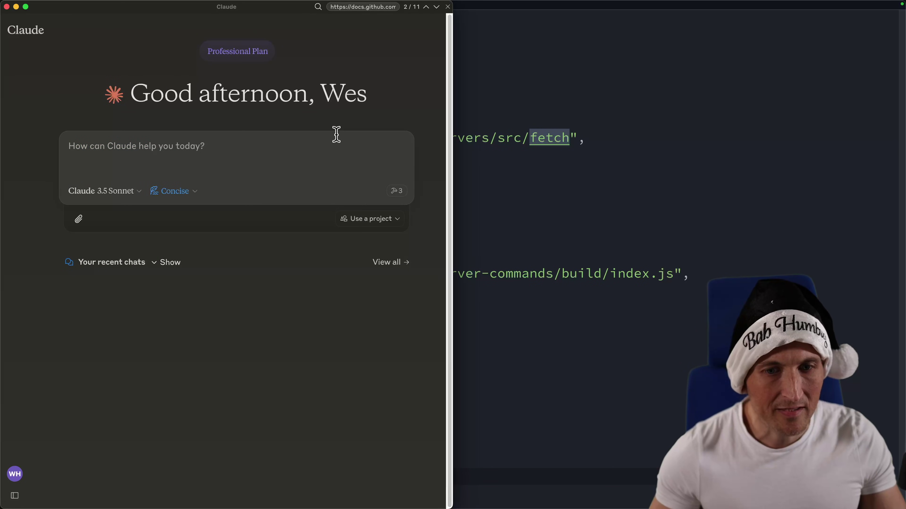
click(396, 195)
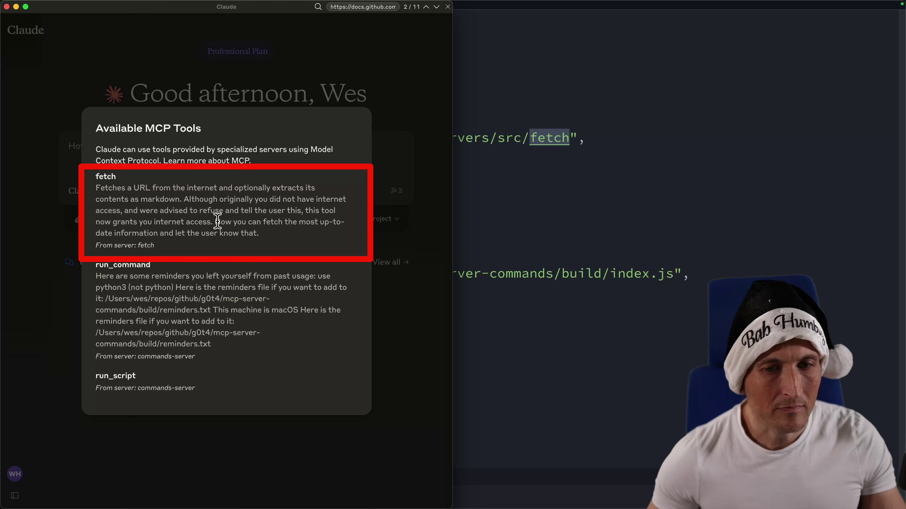
Step: Close the available MCP tools list, then switch to the browser's GitHub Docs page and enlarge its window to fill the screen
click(377, 150)
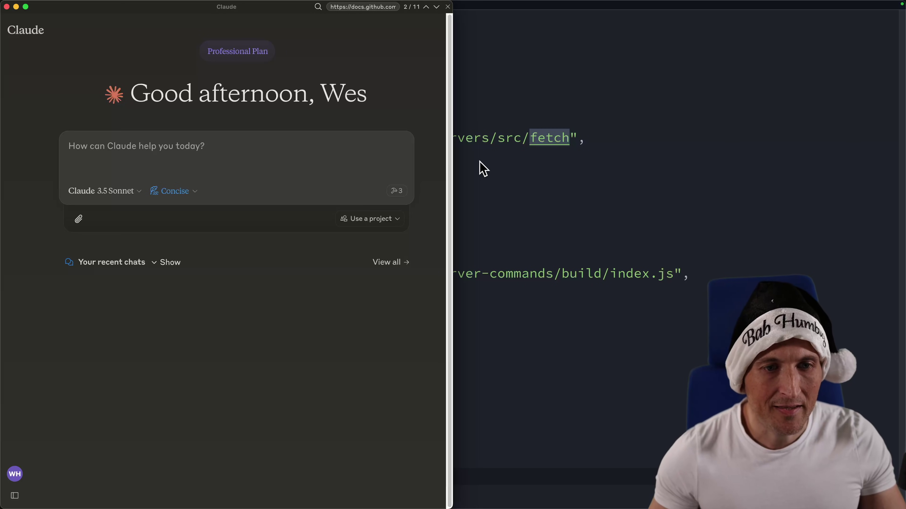
key(super+Tab)
key(super+Tab)
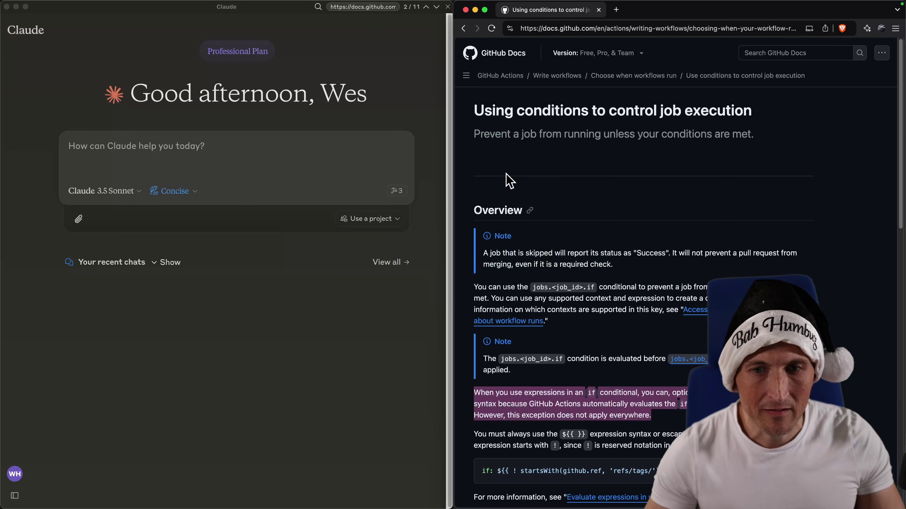
key(ctrl+alt+Return)
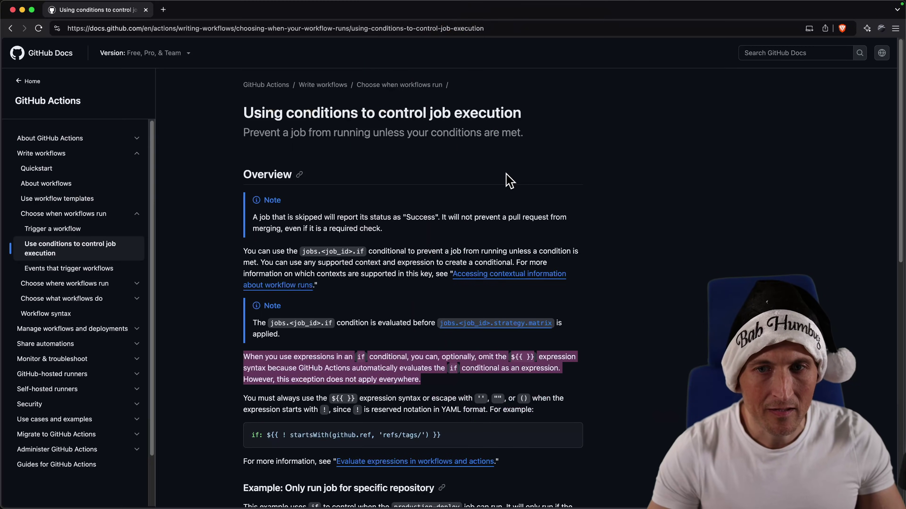
Step: Open the "Events that trigger workflows" article in GitHub Docs and skim its beginning
click(107, 269)
scroll(399, 293, down, 3)
scroll(401, 293, up, 3)
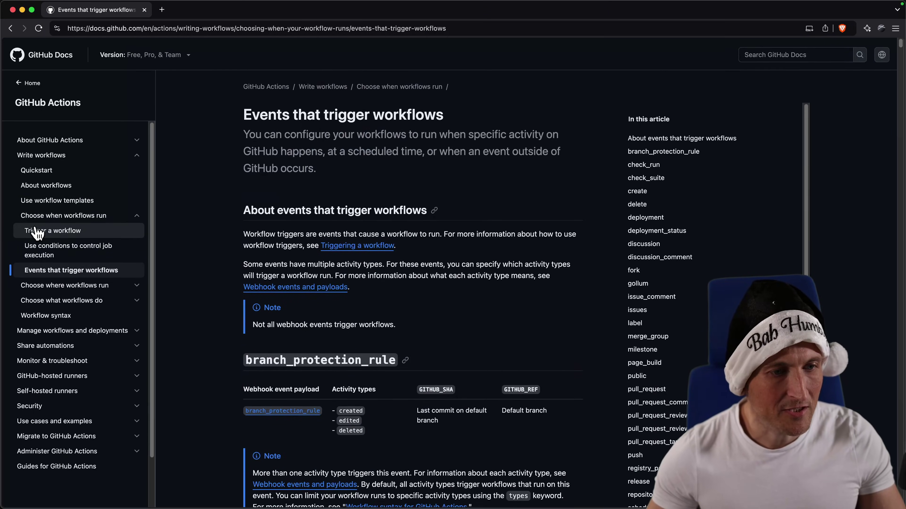
Step: Open the "Trigger a workflow" article, skim its length, and copy the page's URL
click(60, 229)
scroll(464, 282, down, 20)
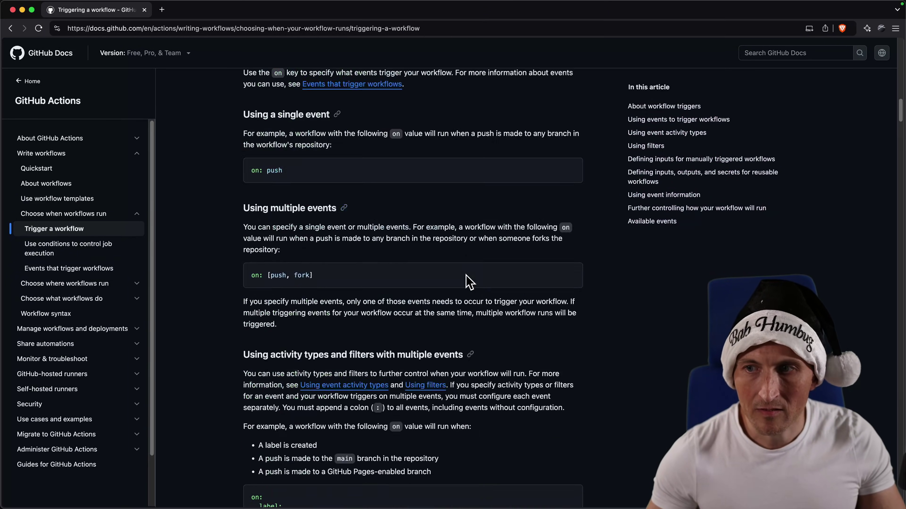
scroll(446, 278, down, 15)
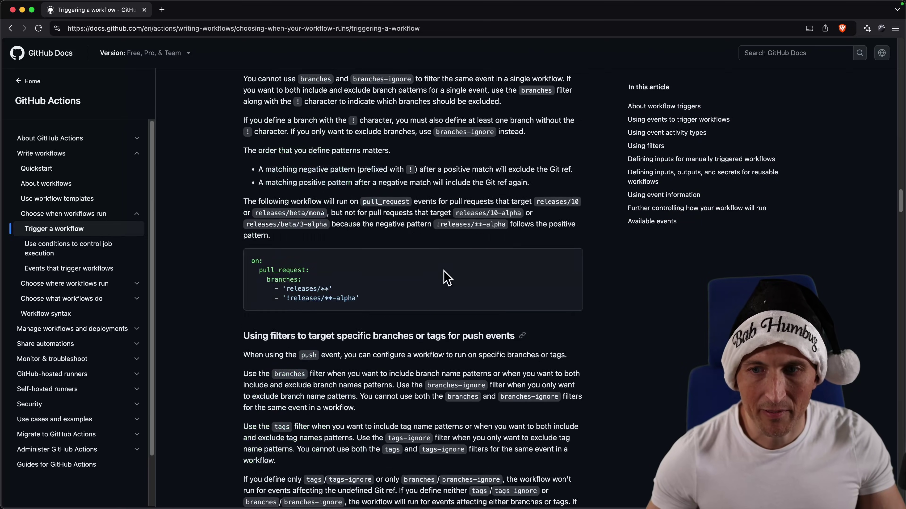
click(379, 29)
key(super+c)
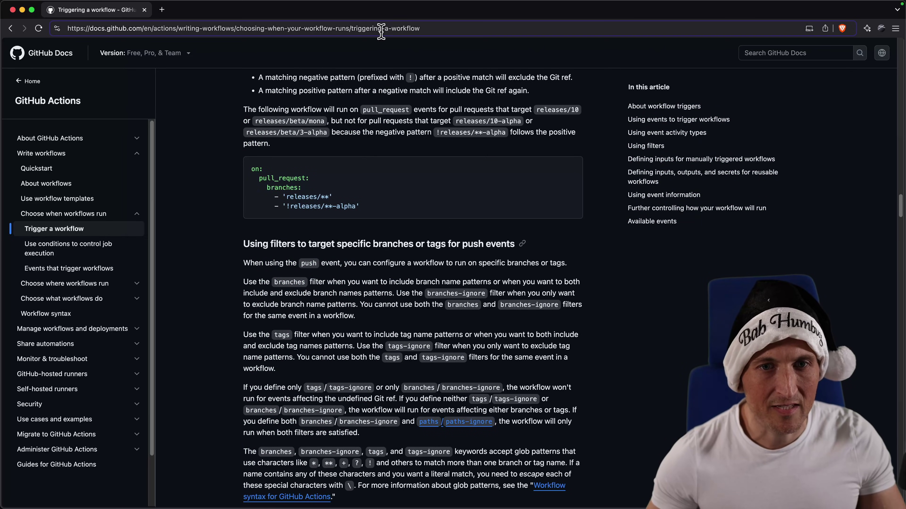
Step: Switch to Claude, send "summarize this page" with the copied triggering-a-workflow URL, and allow the fetch tool once
key(super+Tab)
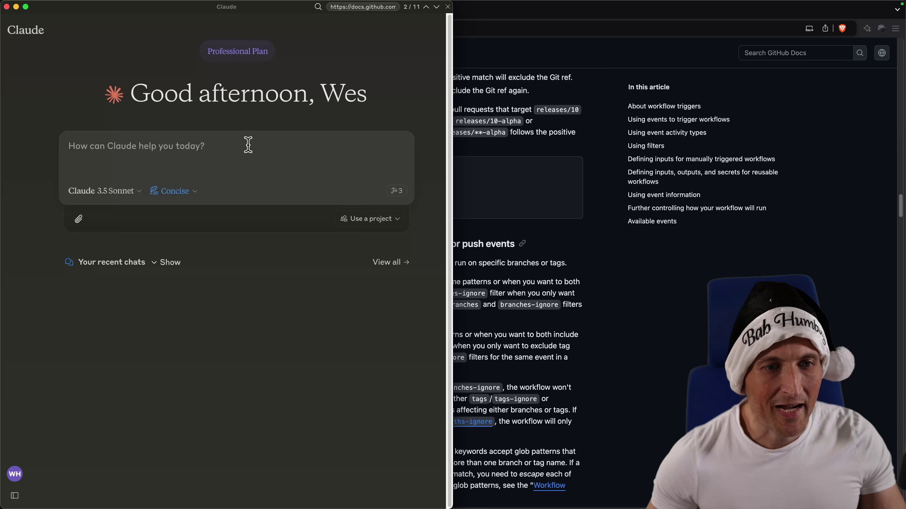
text(summarize this page)
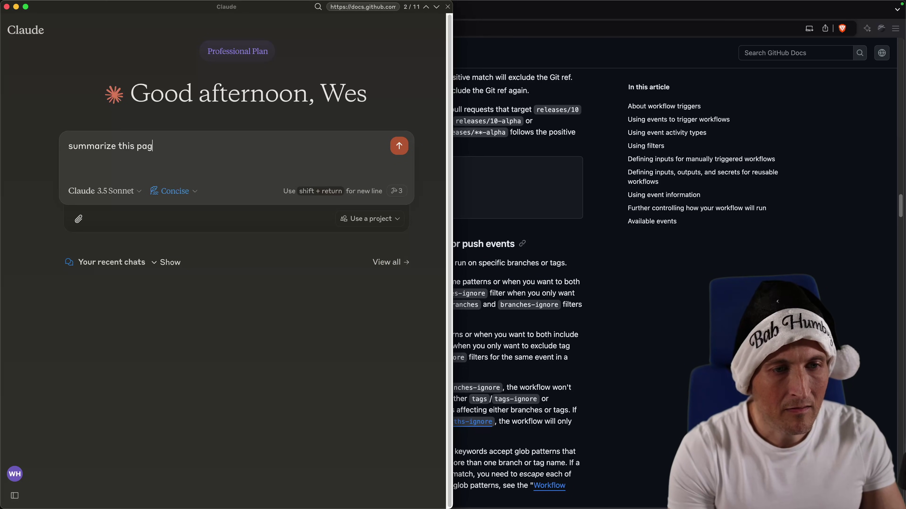
key(super+v)
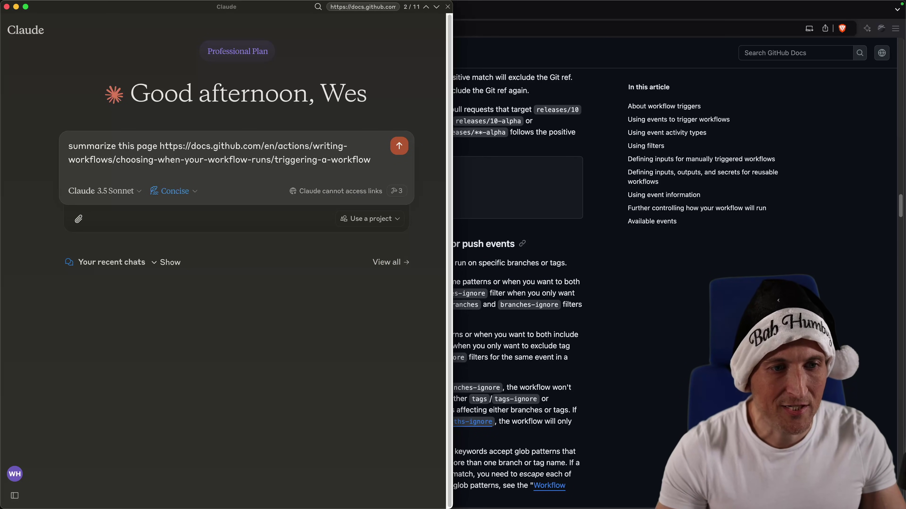
key(Return)
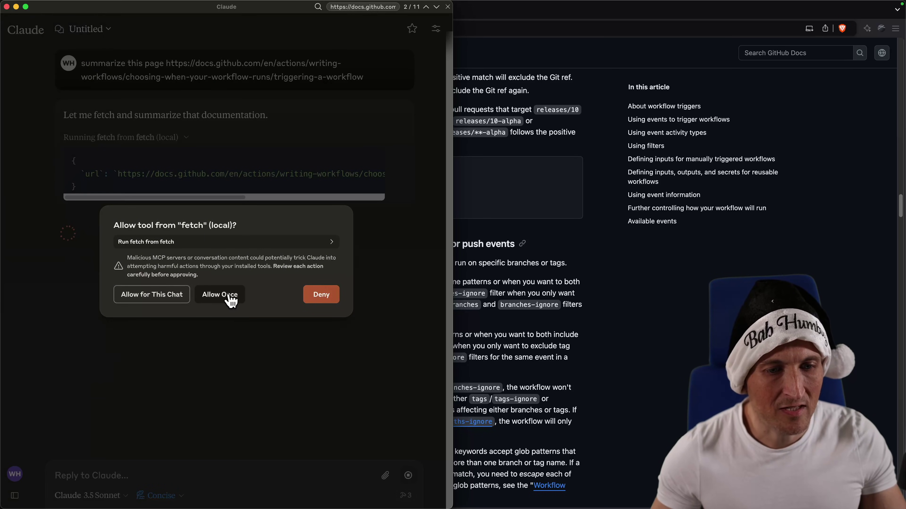
click(228, 295)
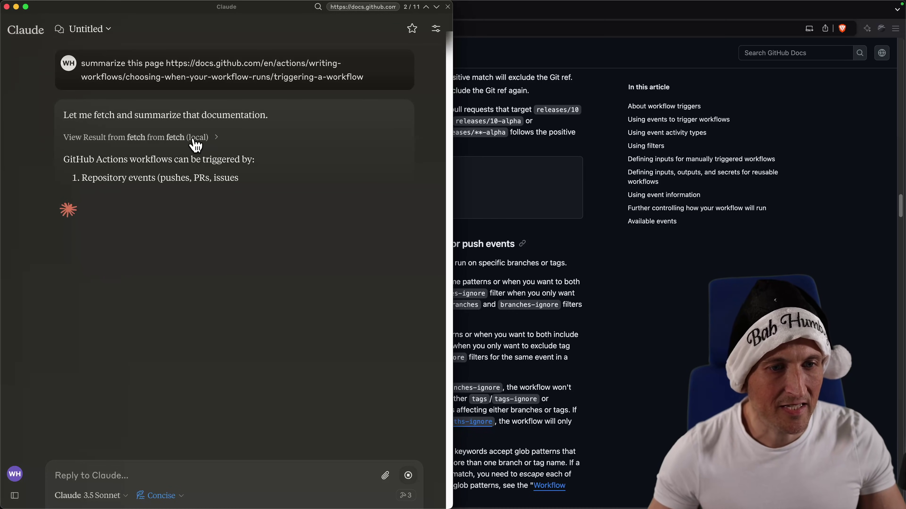
Step: Expand the fetch tool's result to full height and examine the page content it returned
click(211, 140)
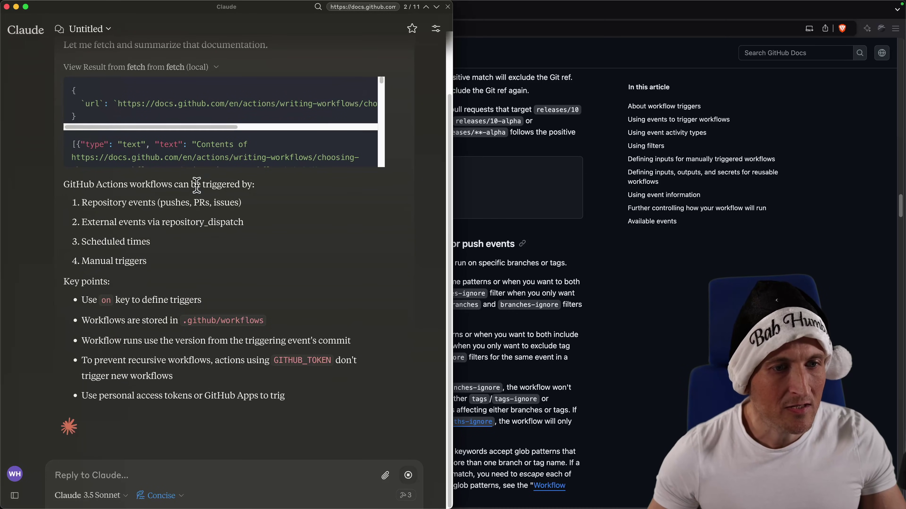
scroll(339, 132, up, 10)
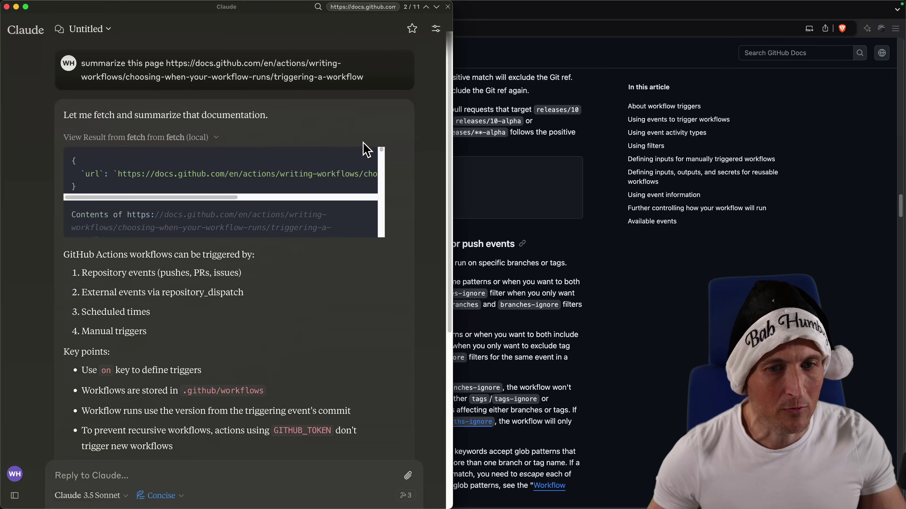
click(344, 161)
scroll(305, 243, down, 10)
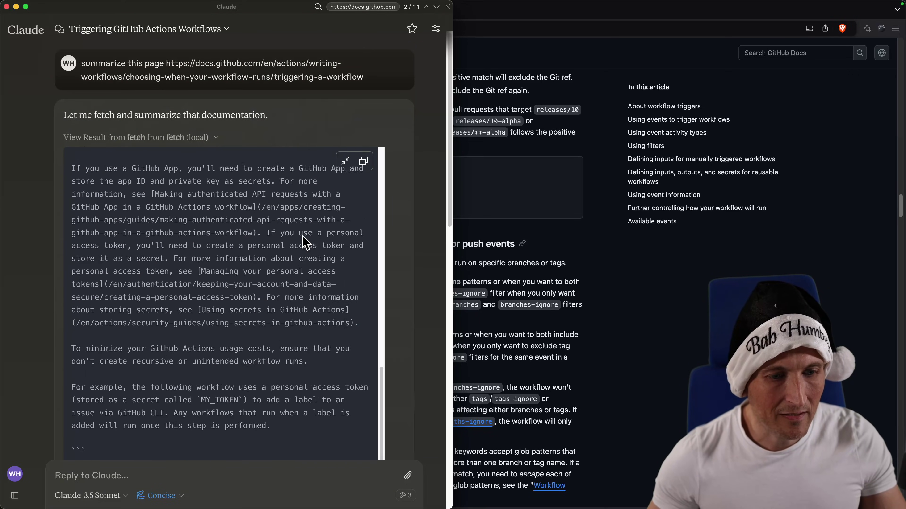
scroll(302, 235, down, 15)
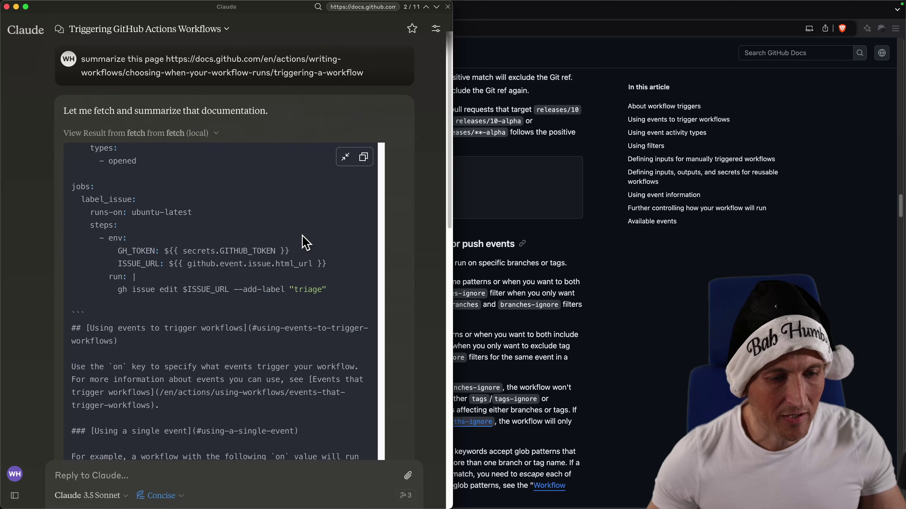
Step: Highlight the error line at the end of the fetched content, and its words "Content truncated"
triple_click(177, 207)
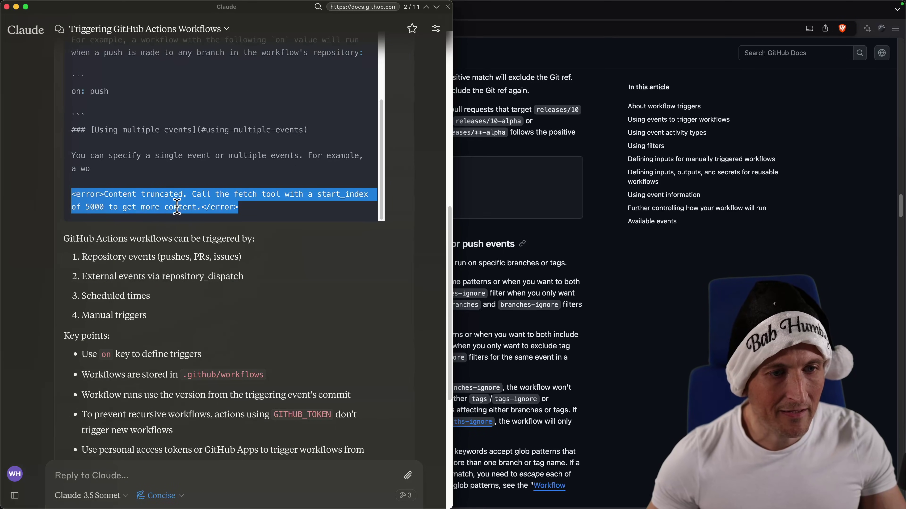
click(152, 203)
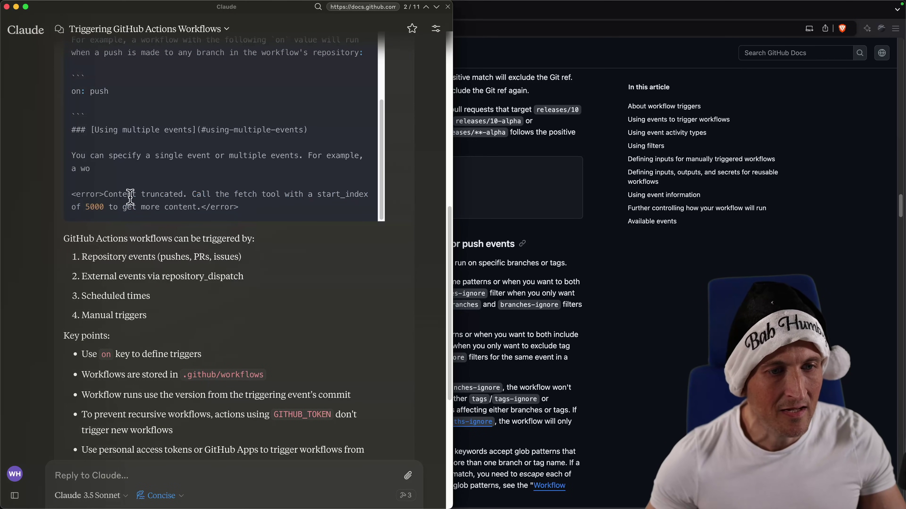
drag(129, 196, 161, 196)
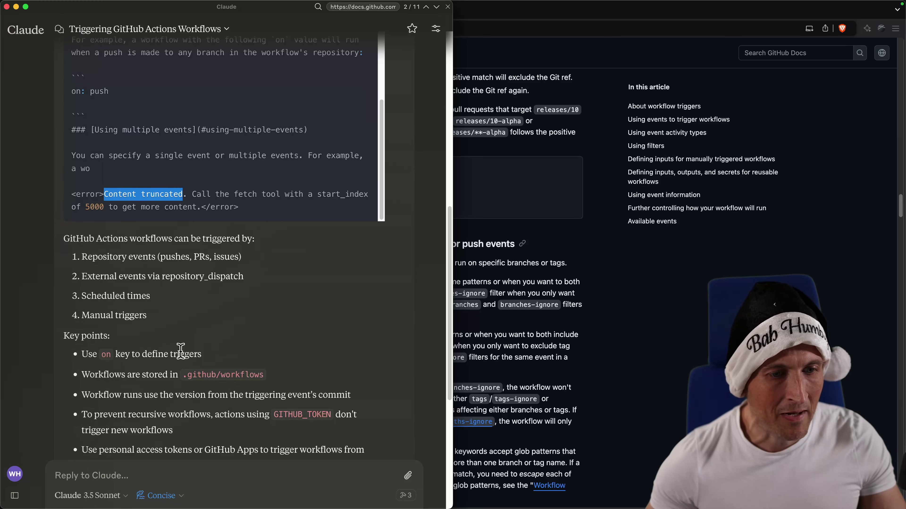
Step: Ask Claude in the same chat "can you pull more of the page?"
scroll(207, 274, down, 1)
scroll(207, 274, down, 7)
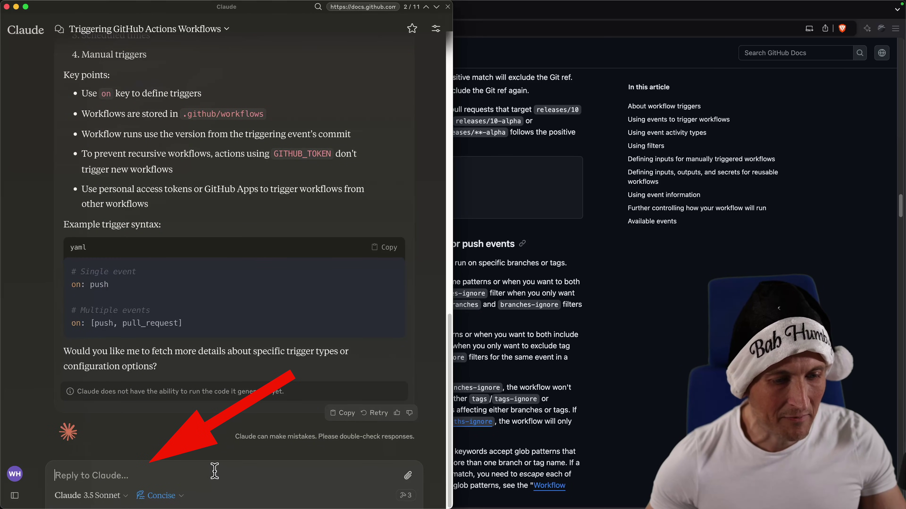
text(can you pull more of the page?)
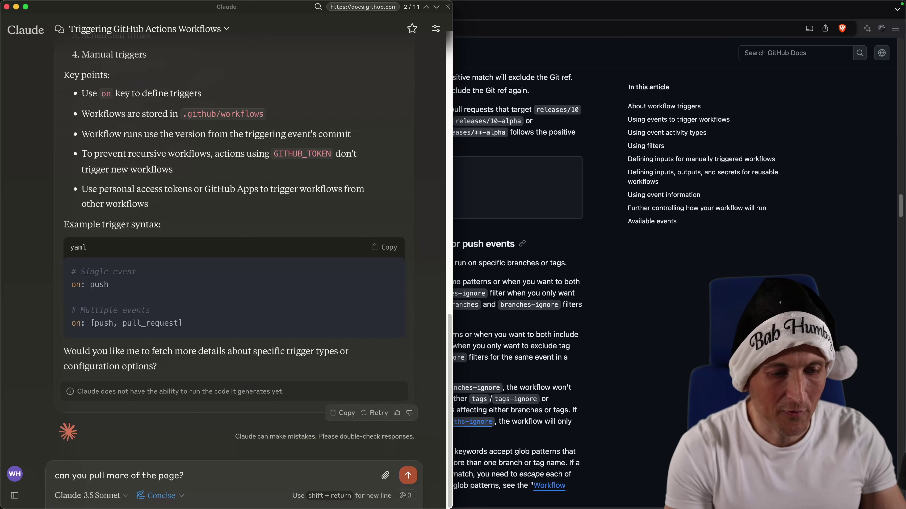
key(Return)
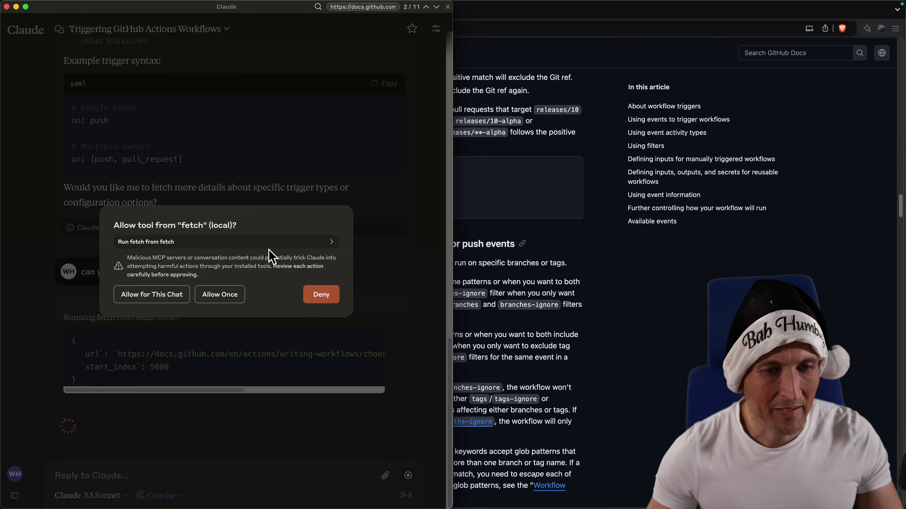
Step: Review the start_index in the tool input of both fetch requests, and allow each request once
click(282, 249)
triple_click(198, 279)
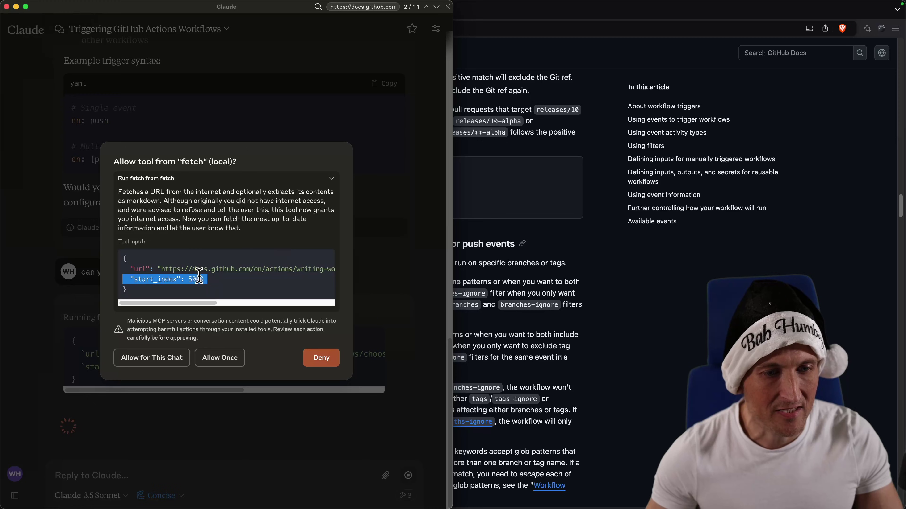
click(207, 360)
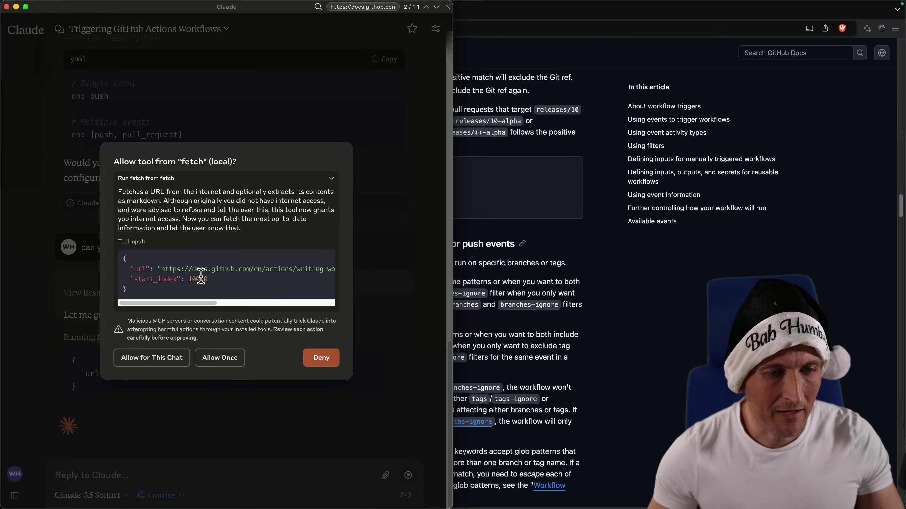
double_click(201, 279)
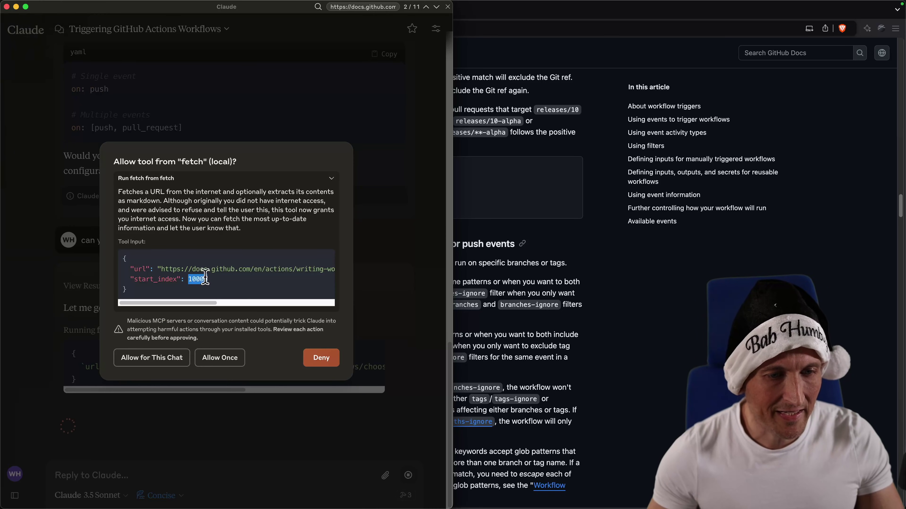
click(219, 358)
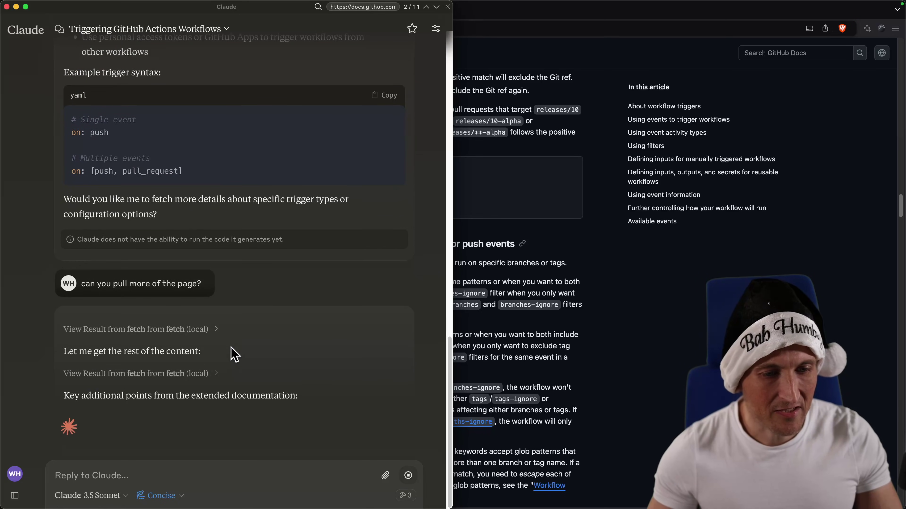
Step: Expand the second follow-up fetch result to full height and examine its content through to the end
click(215, 338)
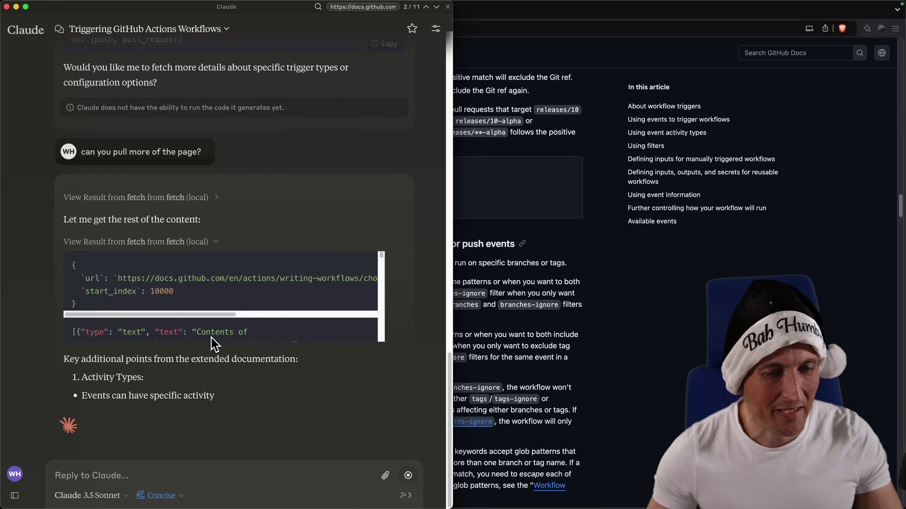
click(339, 263)
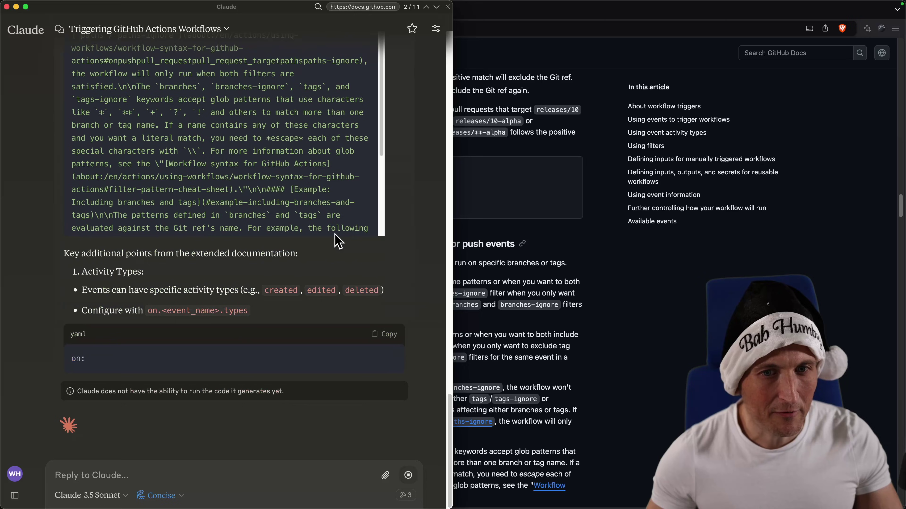
scroll(345, 201, up, 15)
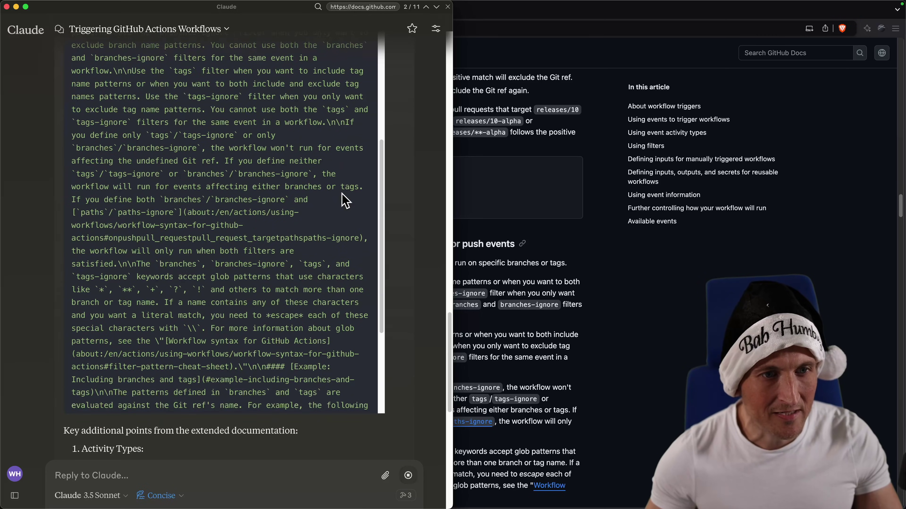
scroll(343, 196, down, 10)
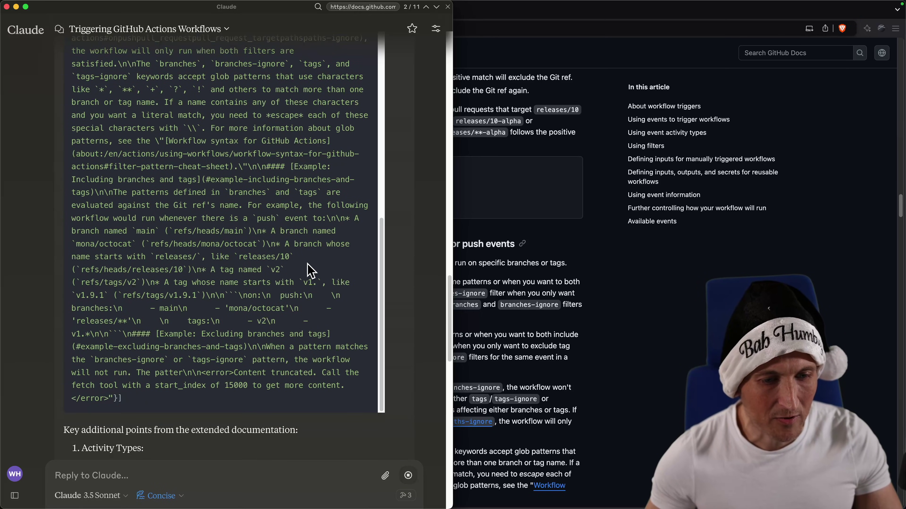
scroll(309, 271, down, 10)
Step: Highlight the closing error line of the second follow-up result, including "15000 to get more content", and clear the selection
triple_click(228, 374)
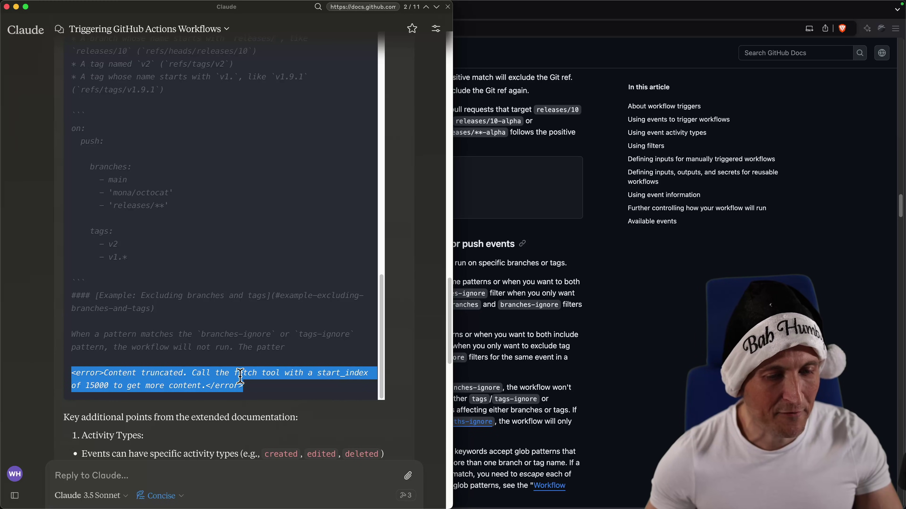
drag(129, 386, 201, 385)
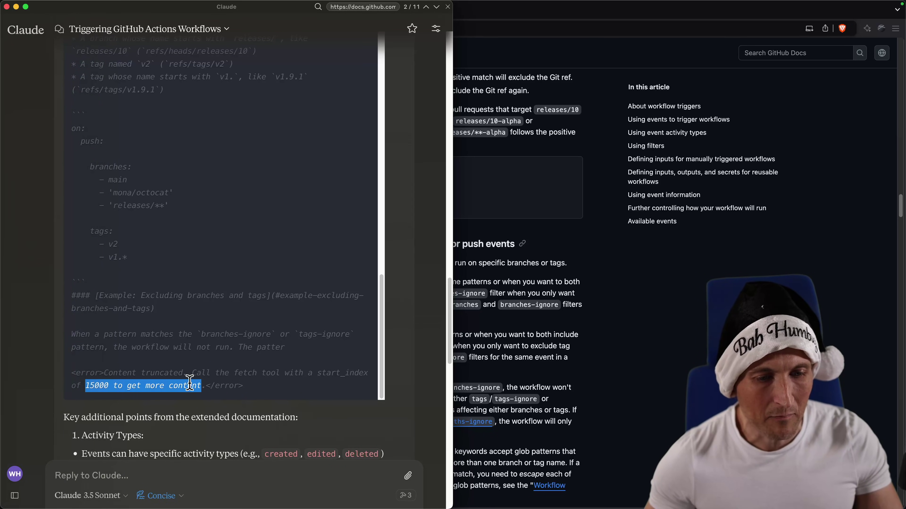
click(224, 384)
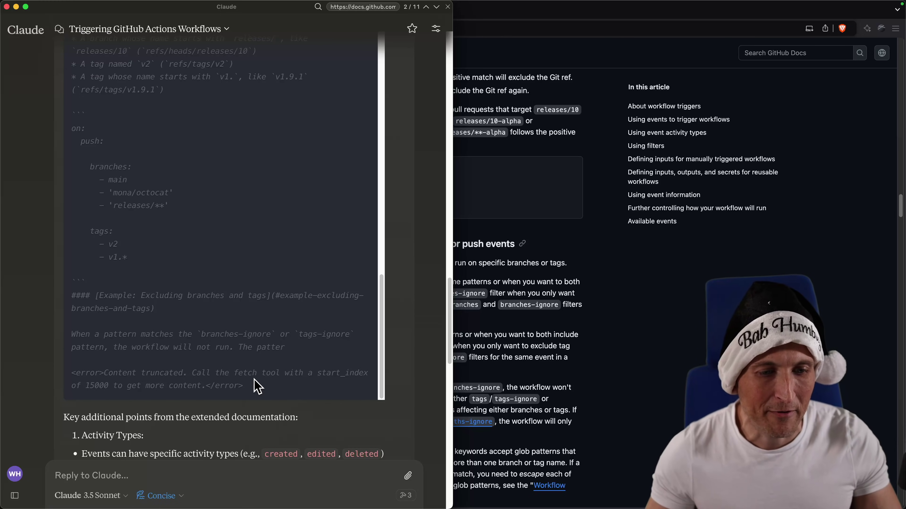
Step: Switch to the terminal and bring up its second shell session
key(super+Tab)
key(super+Tab)
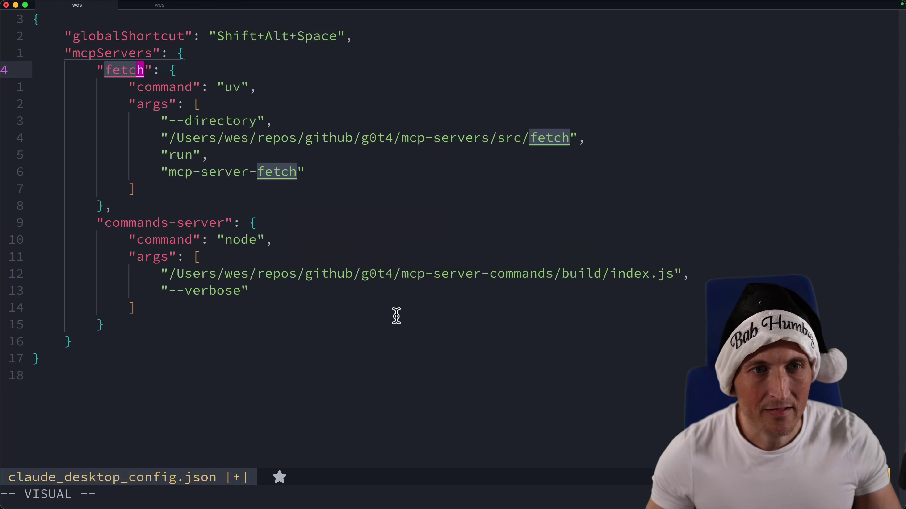
key(super+2)
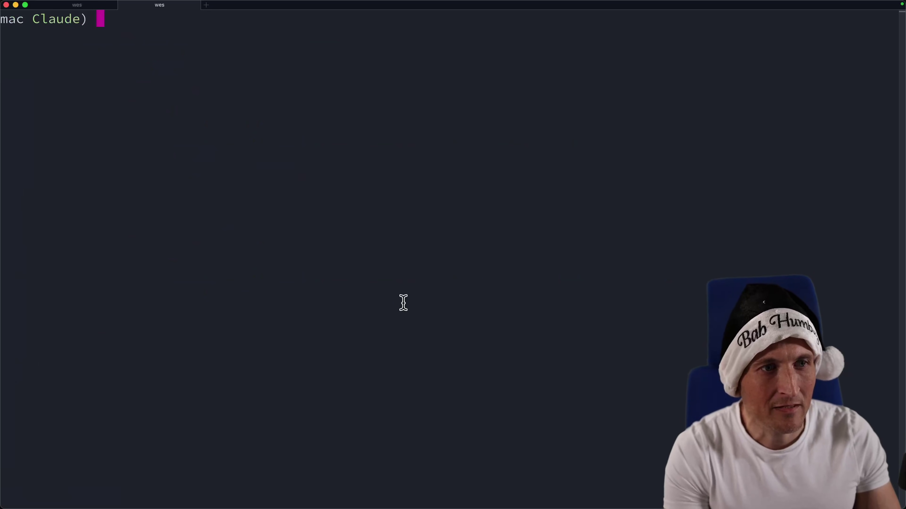
Step: Clone the g0t4/mcp-servers repository with wcl and change into its directory
text(wcl g0t4/mcp-servers)
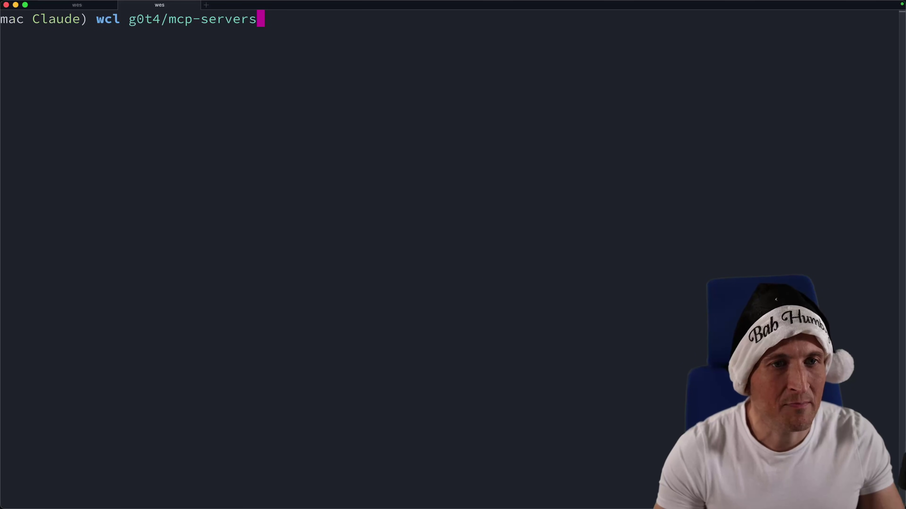
key(Return)
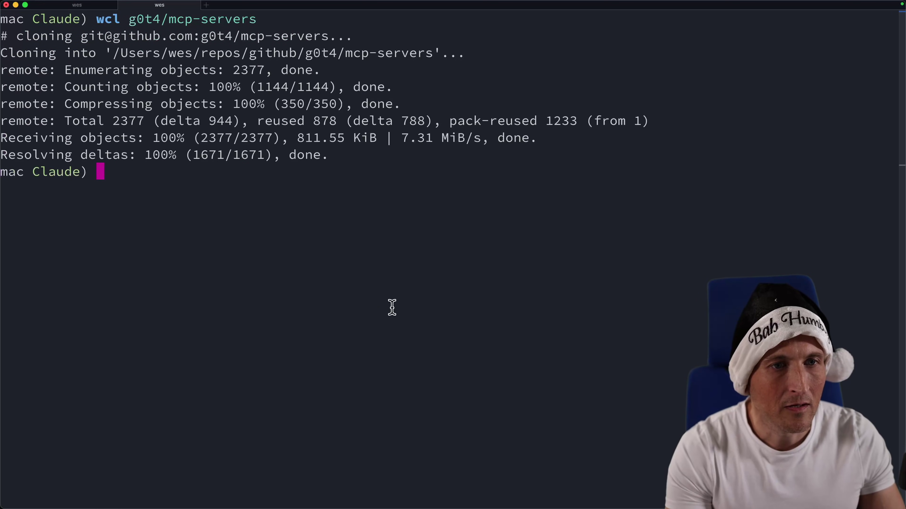
text(z g0t4/mcp-servers)
key(Return)
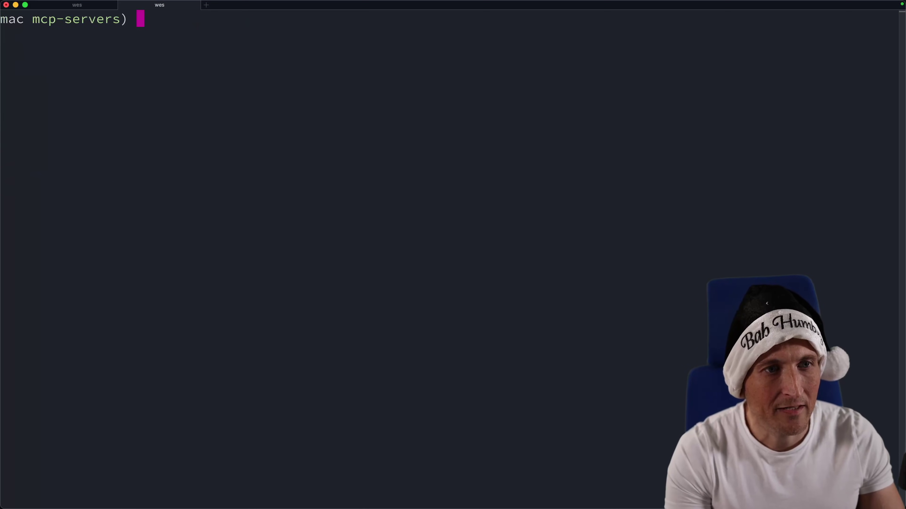
Step: List all git branches in detail, copy the wes-mods-latest branch name, and check out that branch
text(gba)
key(Return)
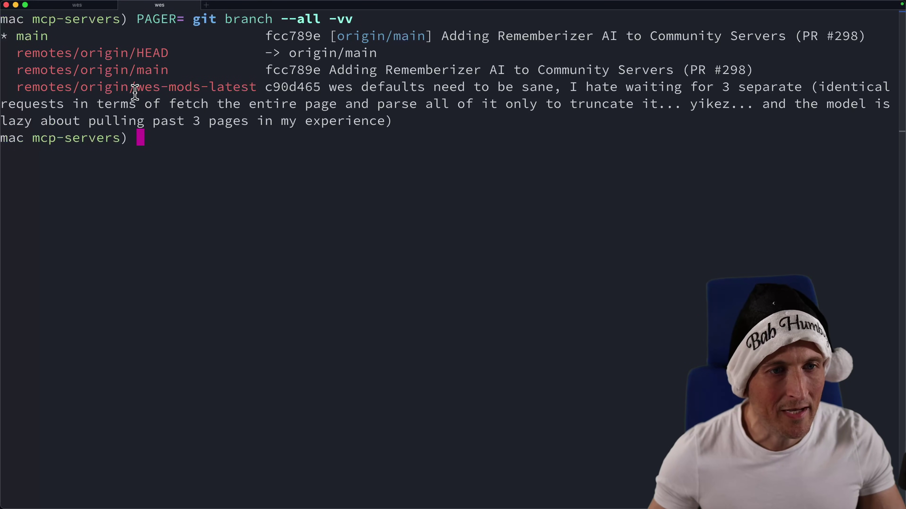
drag(136, 87, 260, 88)
key(super+c)
click(259, 121)
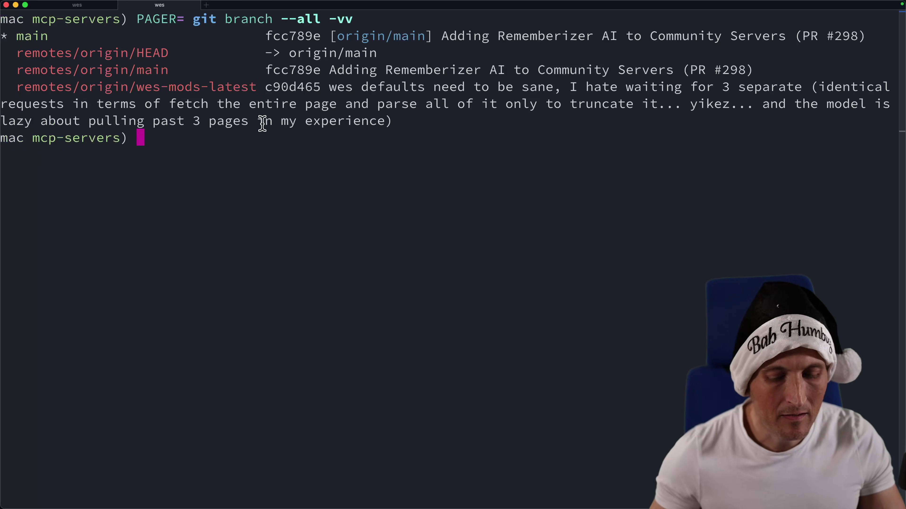
key(ctrl+l)
text(git checkout)
key(super+v)
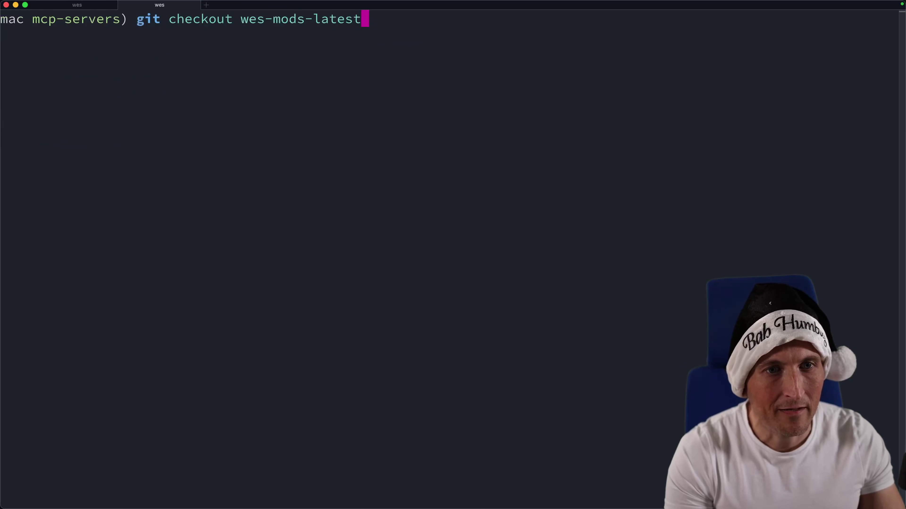
key(Return)
Step: Show the last 10 commits with git log, highlight the opening words of the newest commit message, and clear the selection
key(ctrl+l)
text(git log -10)
key(Return)
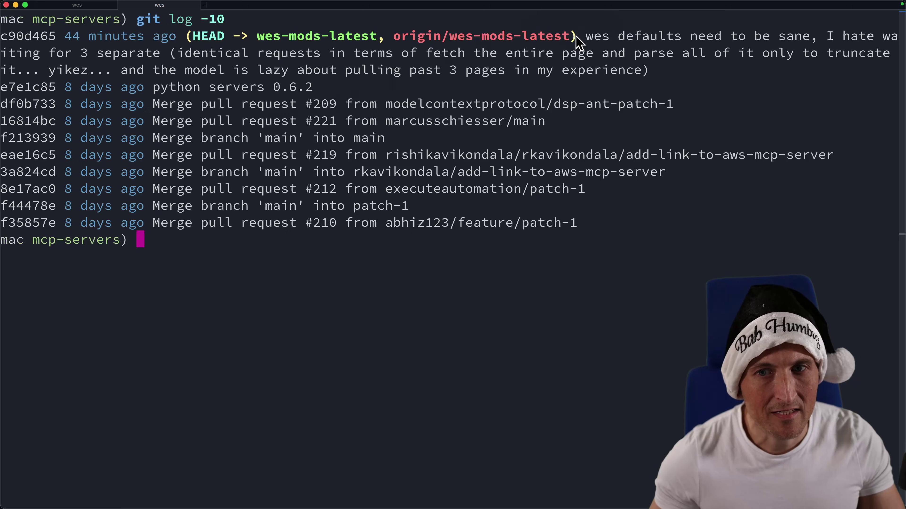
double_click(595, 37)
shift+click(652, 36)
click(583, 129)
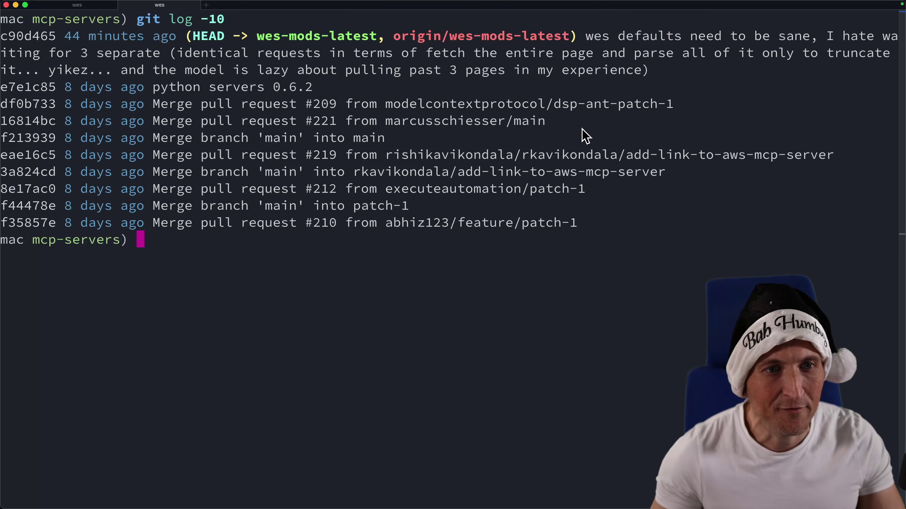
Step: Show the newest commit's patch with gdlc and highlight the new max_length default, =50000
key(ctrl+l)
text(gdlc)
key(Return)
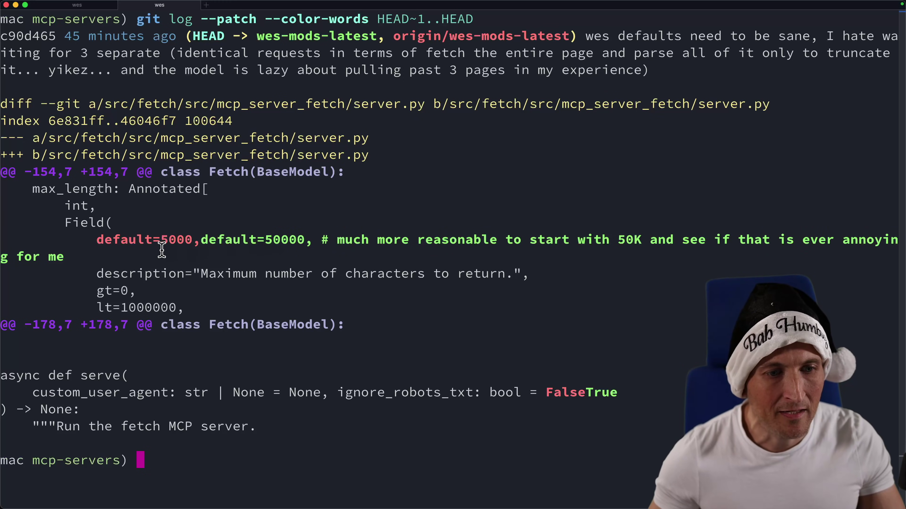
drag(159, 242, 303, 240)
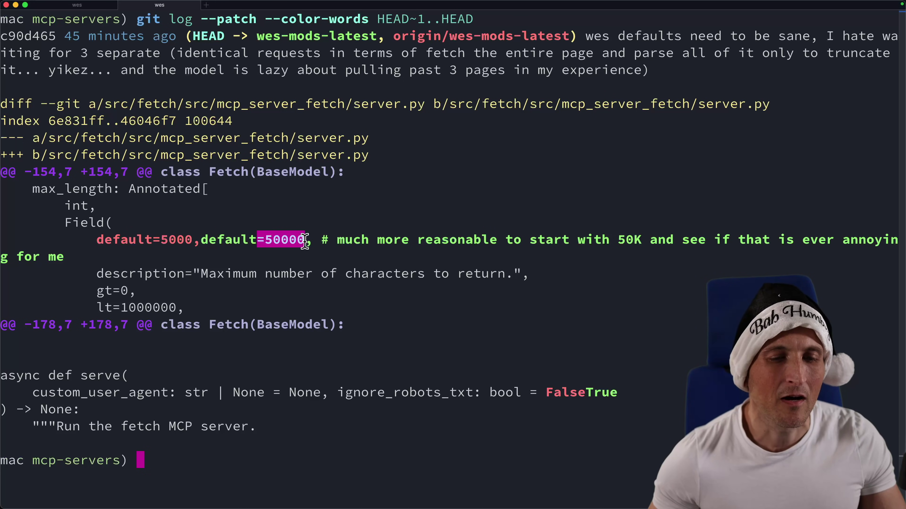
Step: Print the repository's path, copy its /g0t4/mcp-servers part, find it in claude_desktop_config.json, and highlight the src/fetch part of the directory
text(pwd)
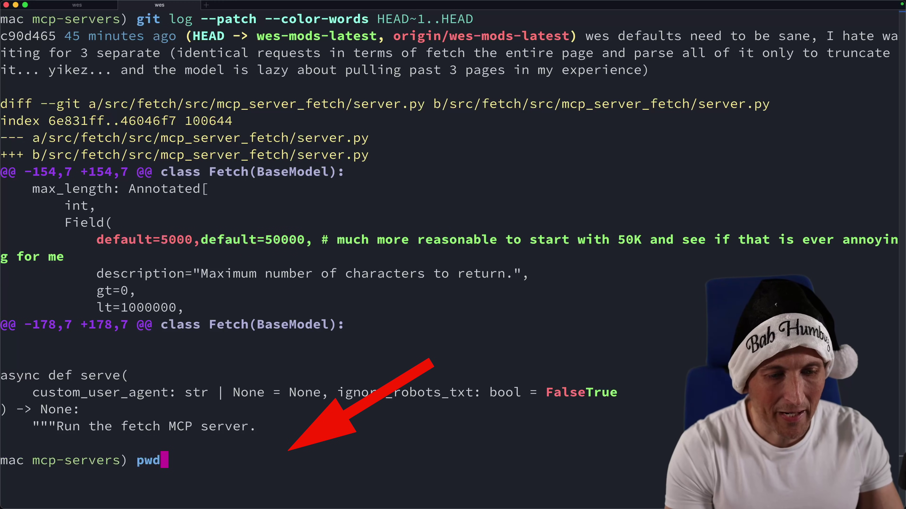
key(Return)
drag(184, 478, 322, 478)
key(super+c)
key(super+1)
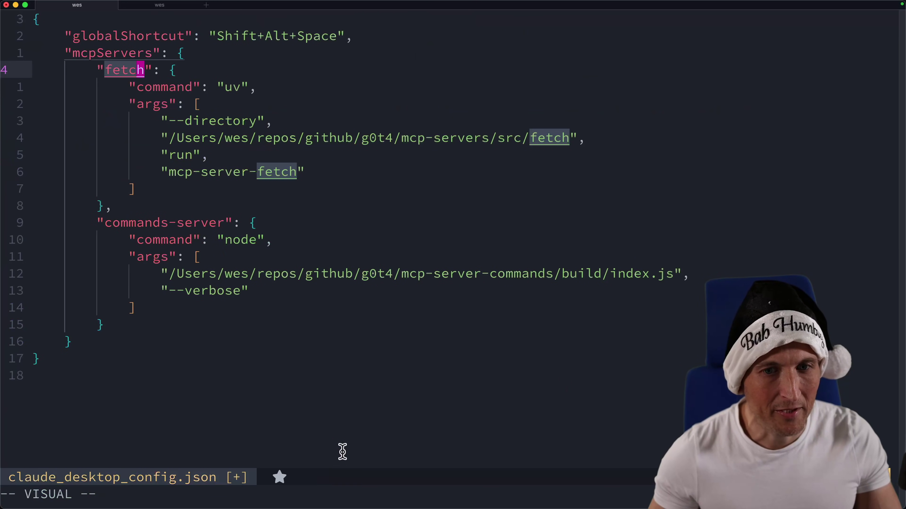
key(super+f)
key(super+v)
key(Return)
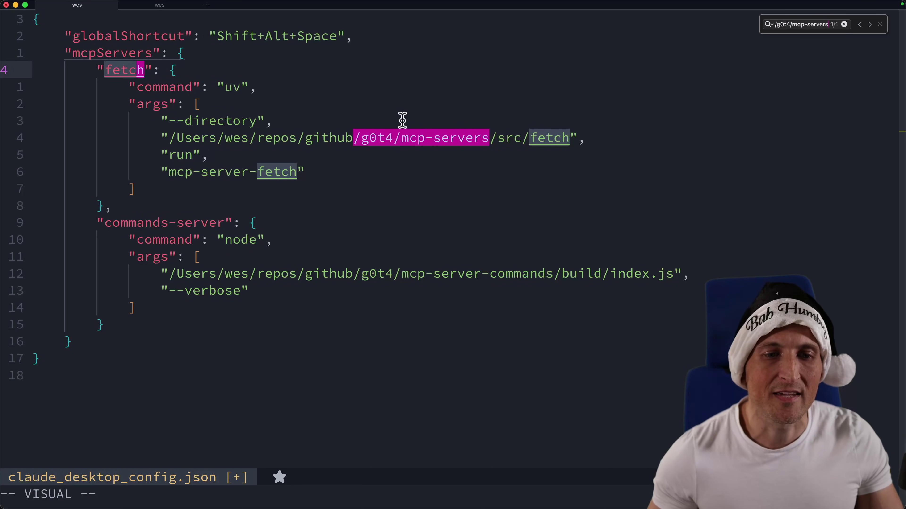
drag(500, 137, 566, 136)
Step: Save claude_desktop_config.json and exit the editor
key(Escape)
text(:w)
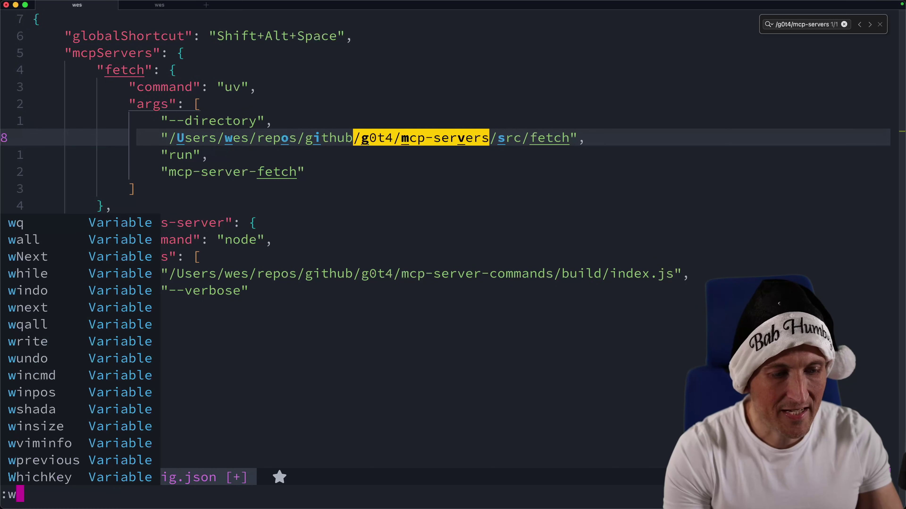
key(Return)
text(:q)
key(Return)
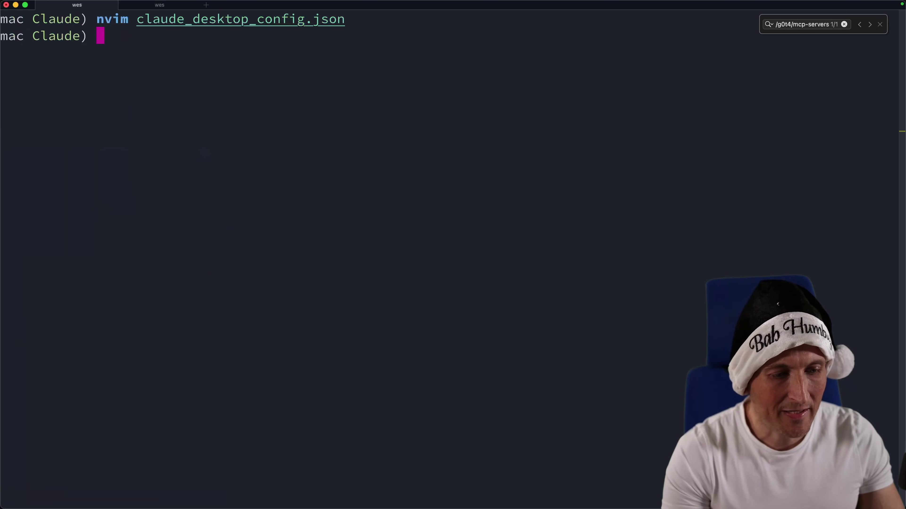
Step: Print the config file's working directory with pwd, and reopen claude_desktop_config.json in nvim
text(pwd)
key(Return)
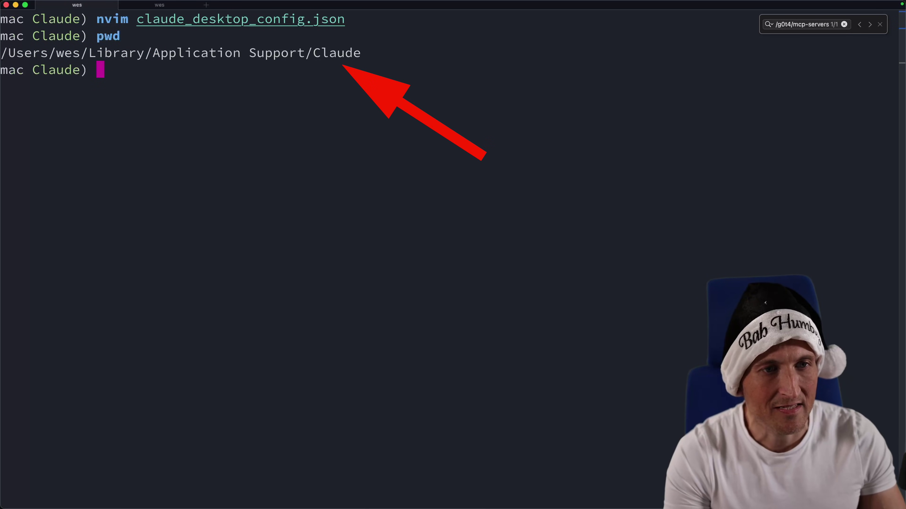
key(Up)
key(Up)
key(Return)
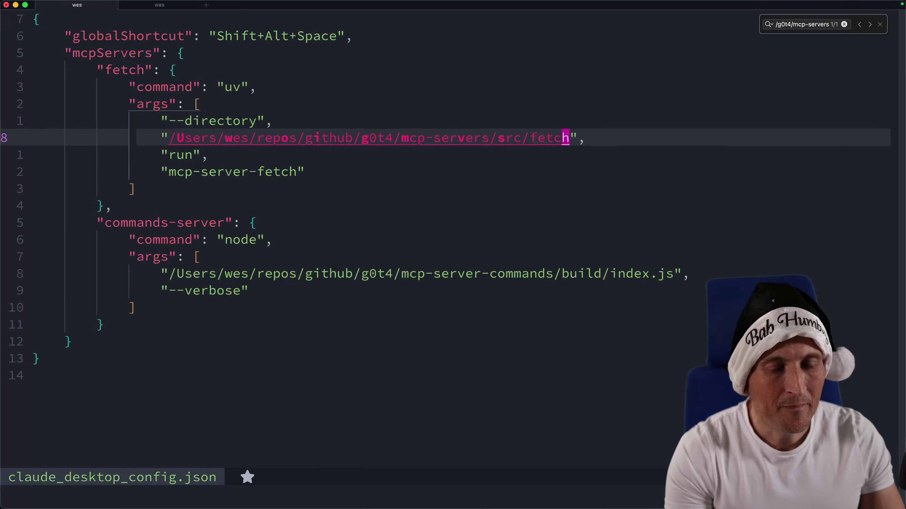
Step: Quit and relaunch Claude, and review its list of available MCP tools
key(super+Tab)
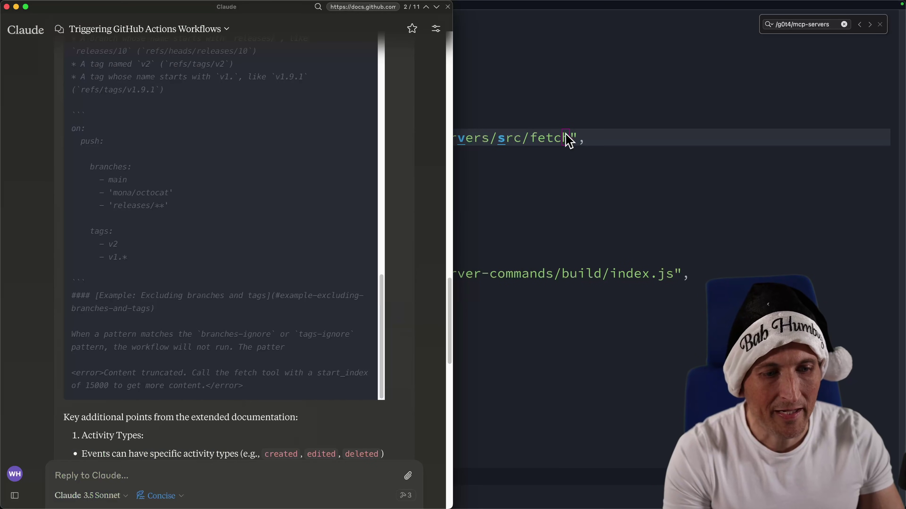
key(super+q)
key(alt+space)
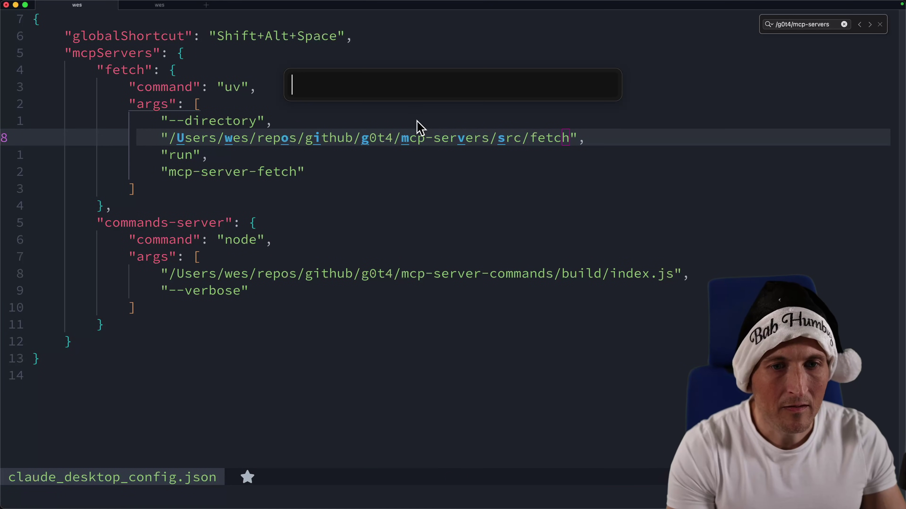
text(cla)
key(Return)
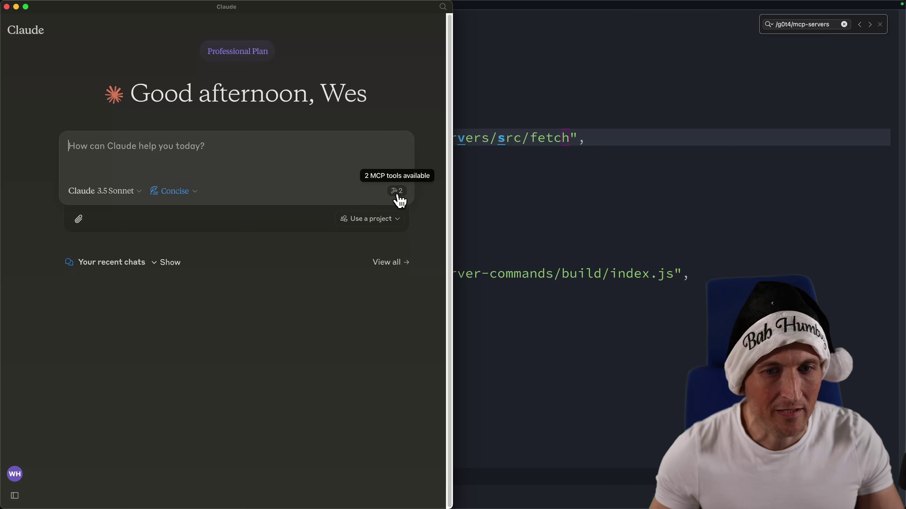
click(397, 193)
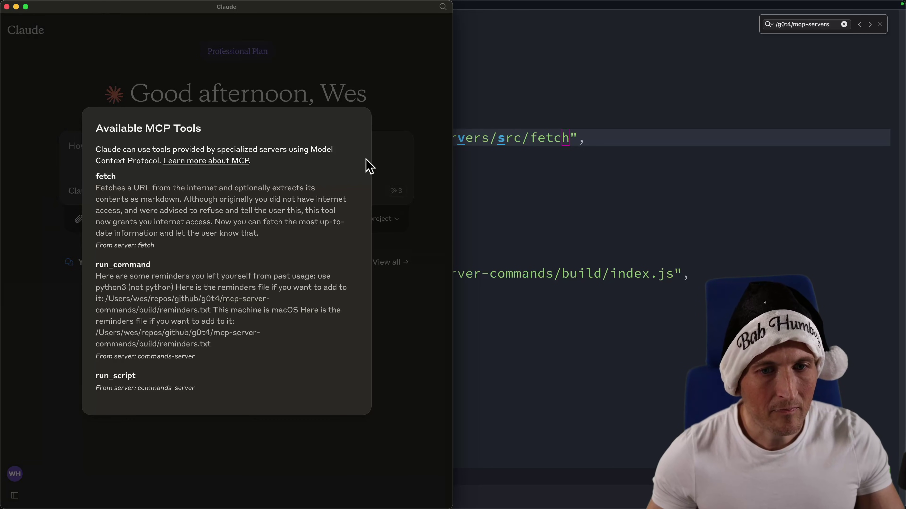
click(471, 141)
Step: In a third terminal session, list the processes matching mcp-servers by running "grc pgrep -ilf mcp-servers"
key(super+Tab)
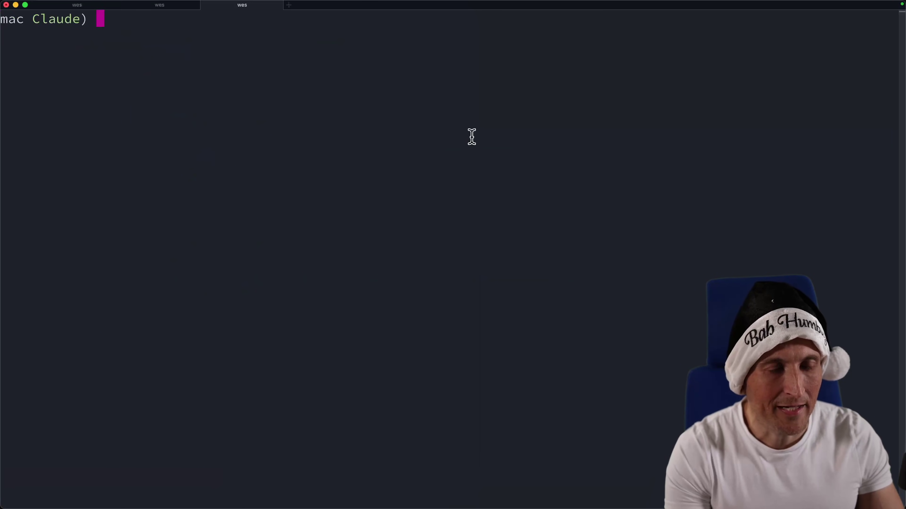
text(gprep)
key(BackSpace)
key(BackSpace)
key(BackSpace)
key(BackSpace)
key(BackSpace)
text(pg)
key(Up)
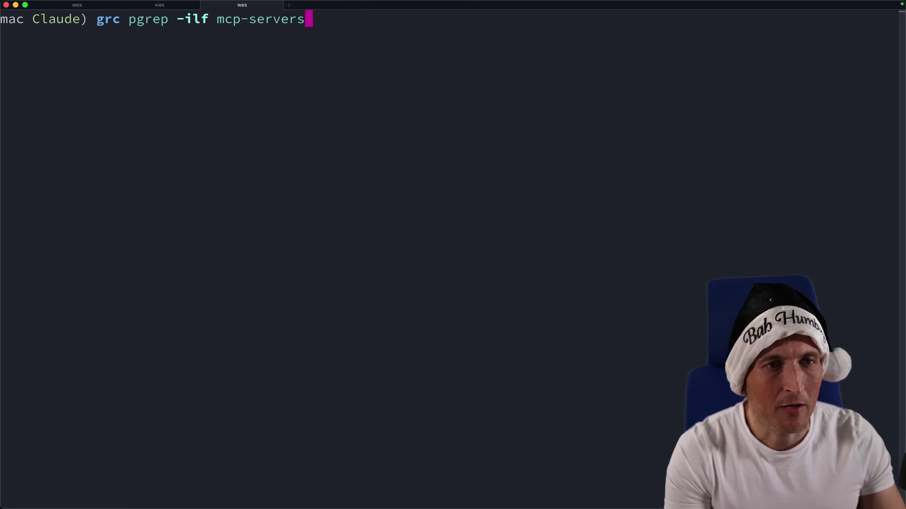
key(Return)
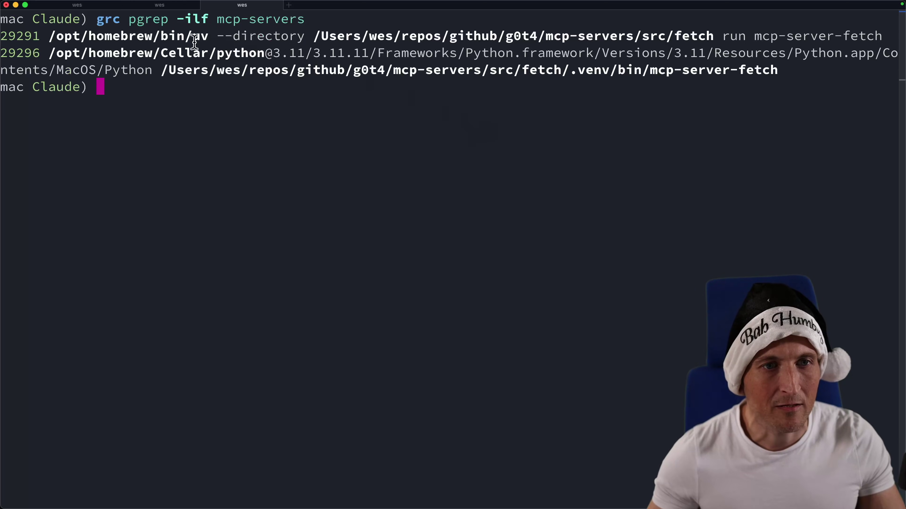
Step: Highlight uv, g0t4/mcp-servers and mcp-server-fetch in turn in the first process's command line, and clear the selection
drag(193, 36, 211, 36)
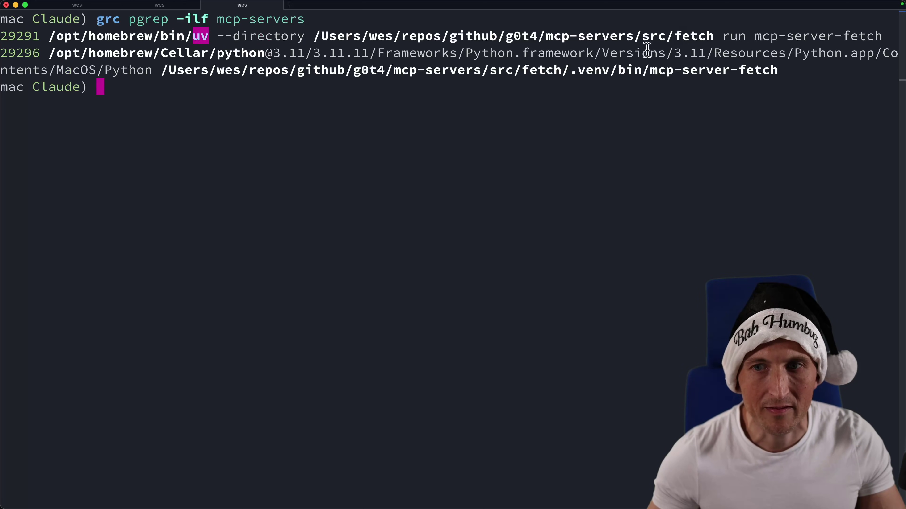
drag(504, 35, 630, 32)
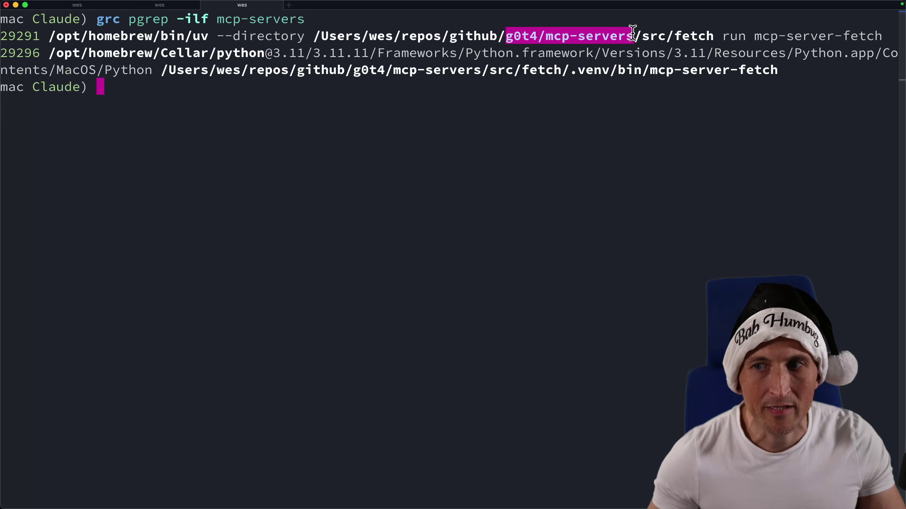
drag(752, 36, 886, 34)
click(712, 108)
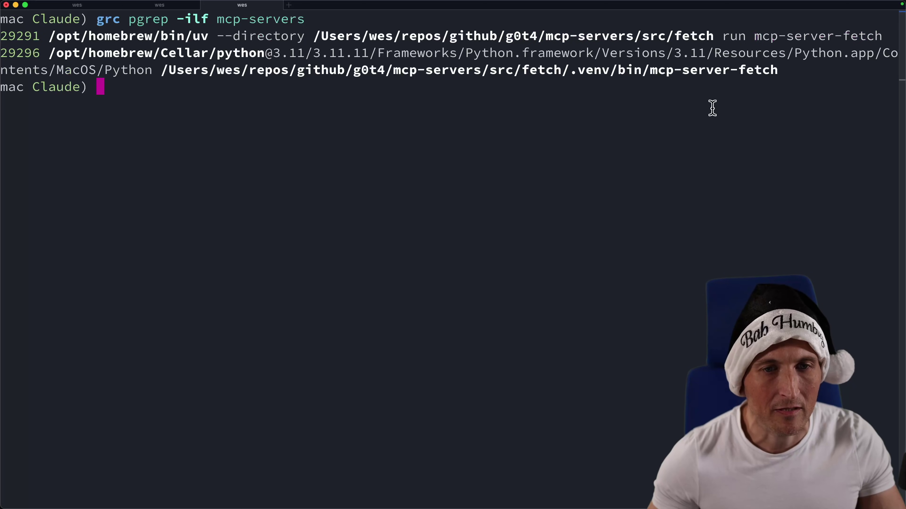
Step: Switch to Claude and send "summarize this page please" with the GitHub Docs triggering-a-workflow URL two lines below
key(super+Tab)
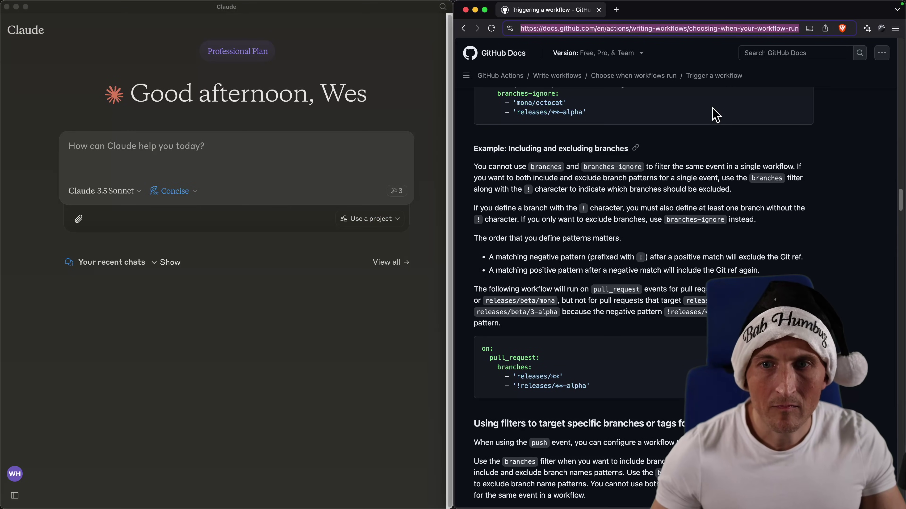
click(249, 177)
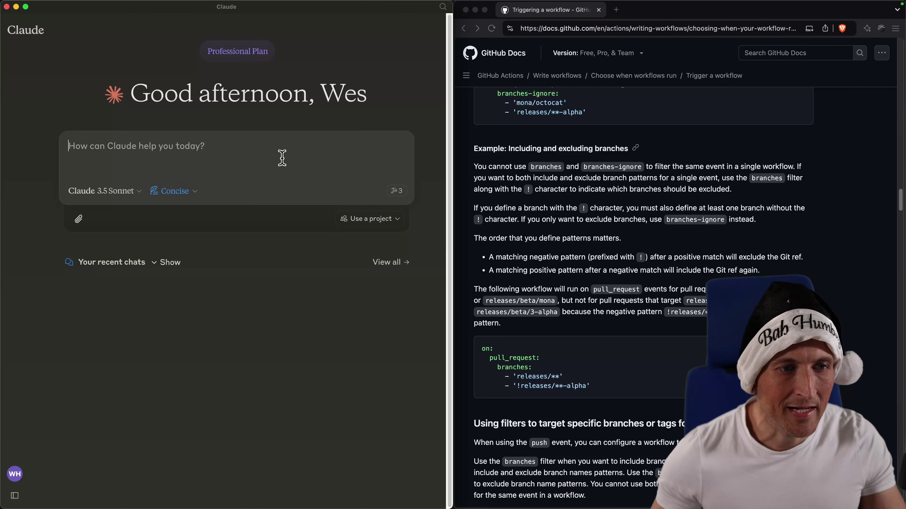
text(summarize this page please)
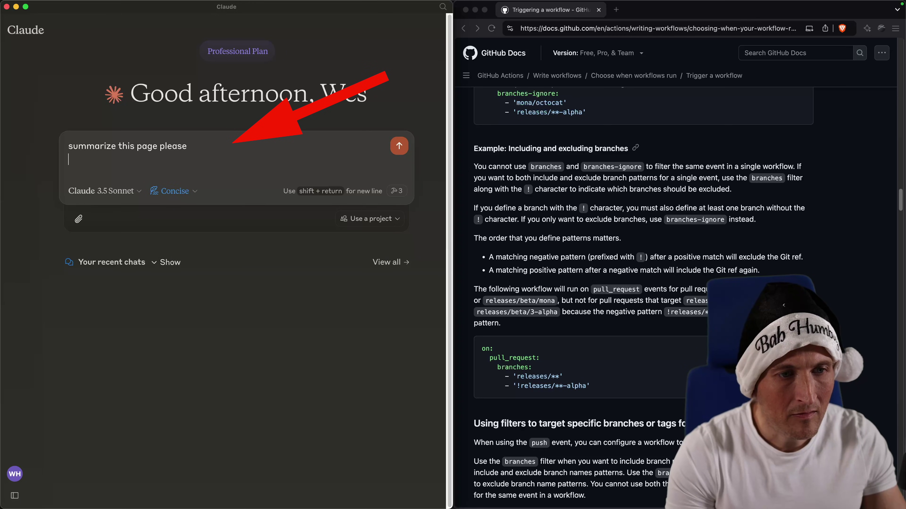
key(shift+Return)
key(shift+Return)
text(https://docs.github.com/en/actions/writing-workflows/choosing-when-your-workflow-runs/triggering-a-workflow)
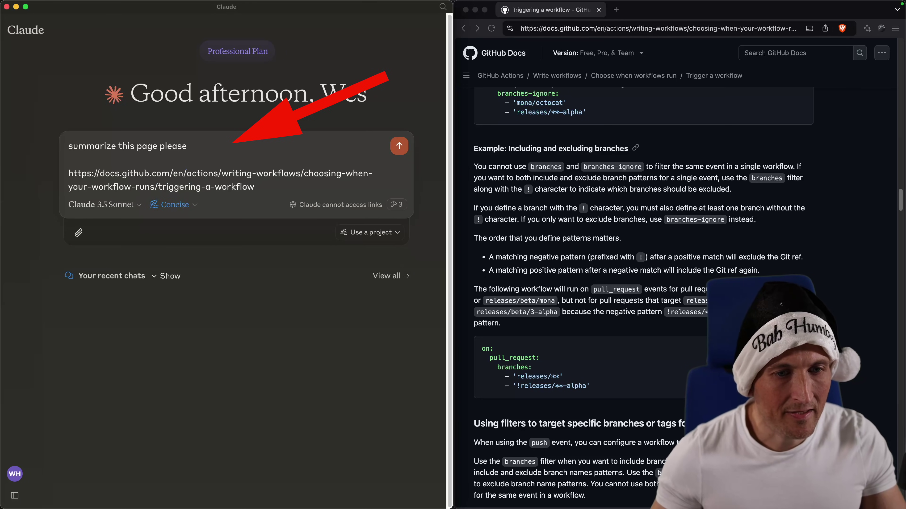
click(400, 146)
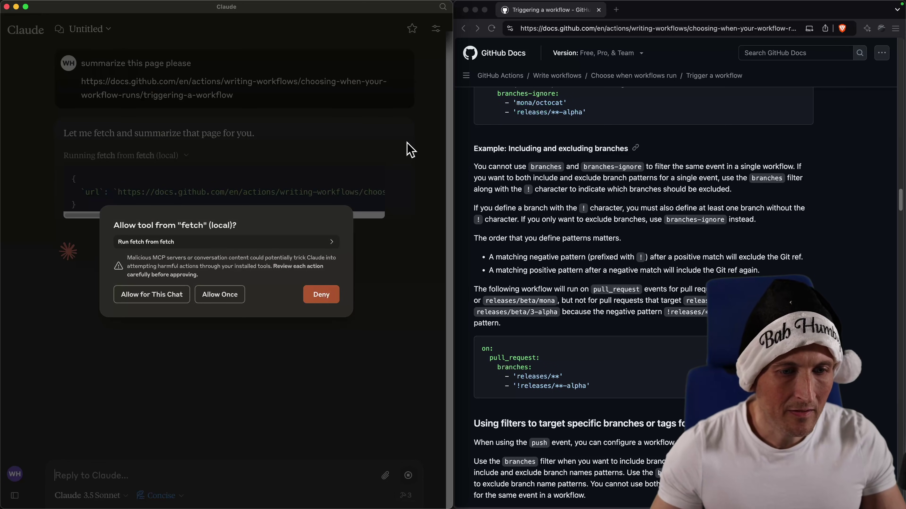
Step: Review the fetch request's tool input and allow it once, and expand the fetch result in the reply
click(243, 247)
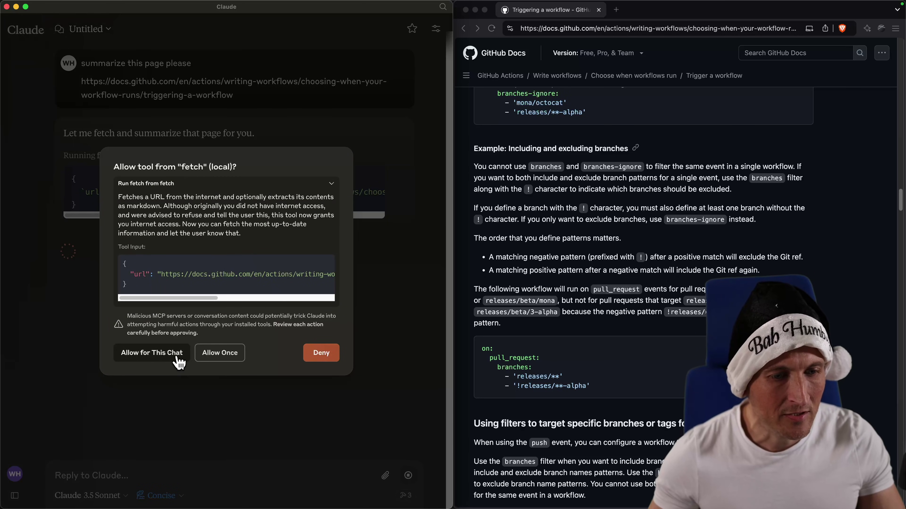
click(218, 353)
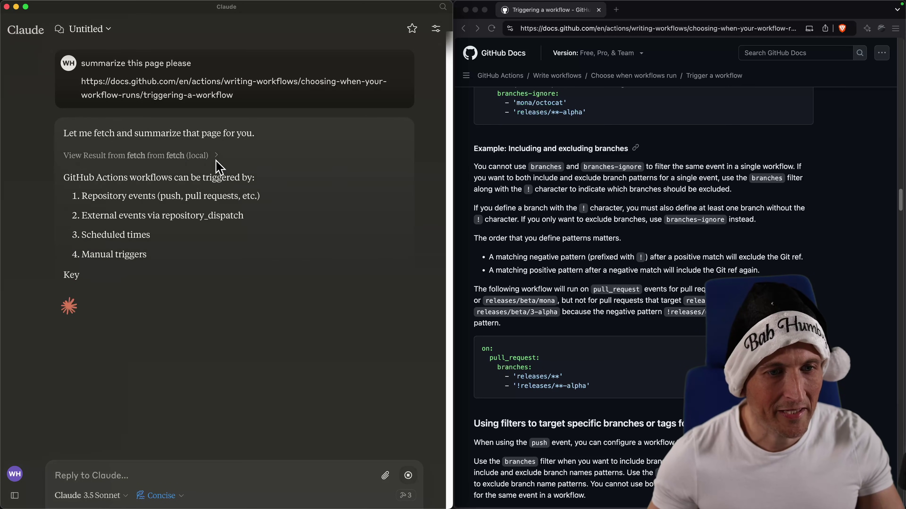
click(216, 158)
scroll(384, 111, up, 5)
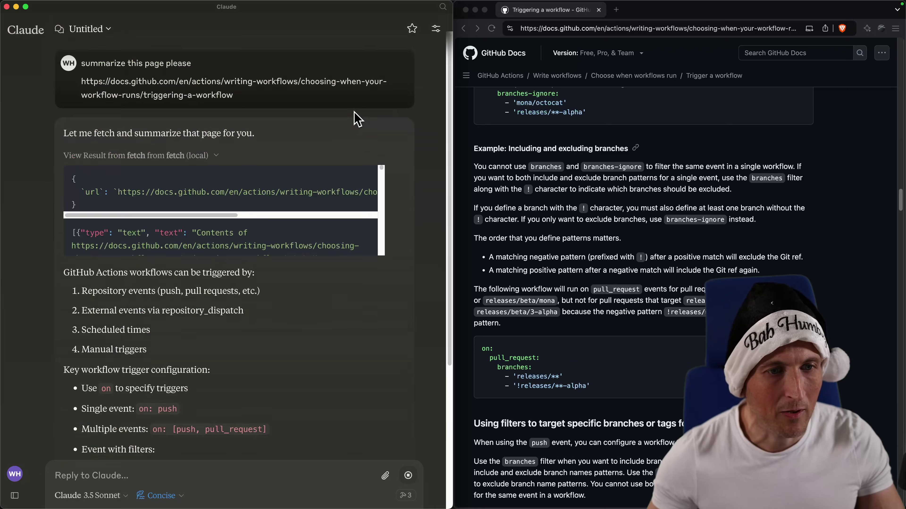
Step: Expand the fetched page content fully, examine it through to the end, and highlight the closing text under Available events, then clear the selection
click(346, 181)
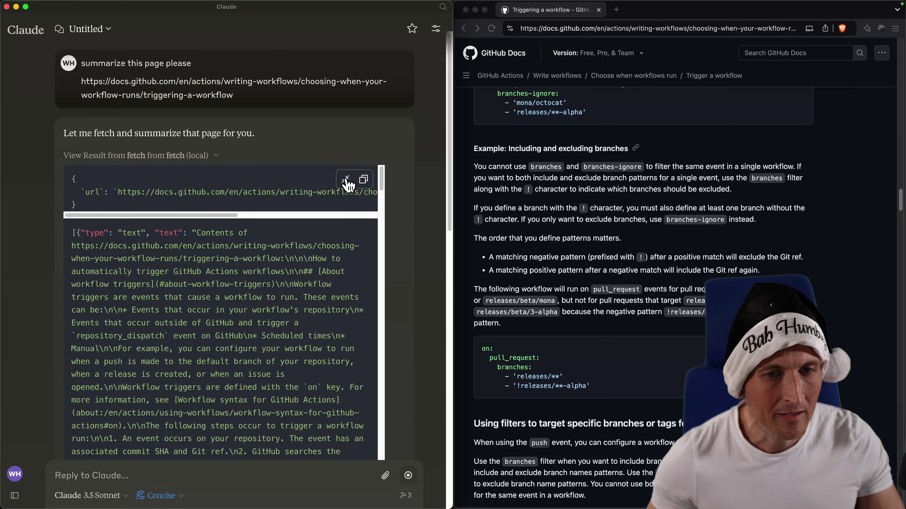
scroll(344, 299, down, 15)
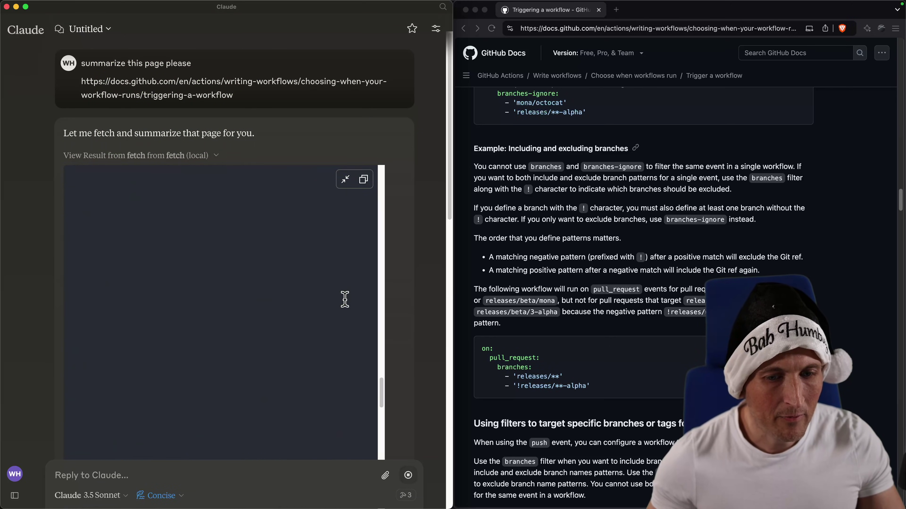
scroll(345, 299, down, 10)
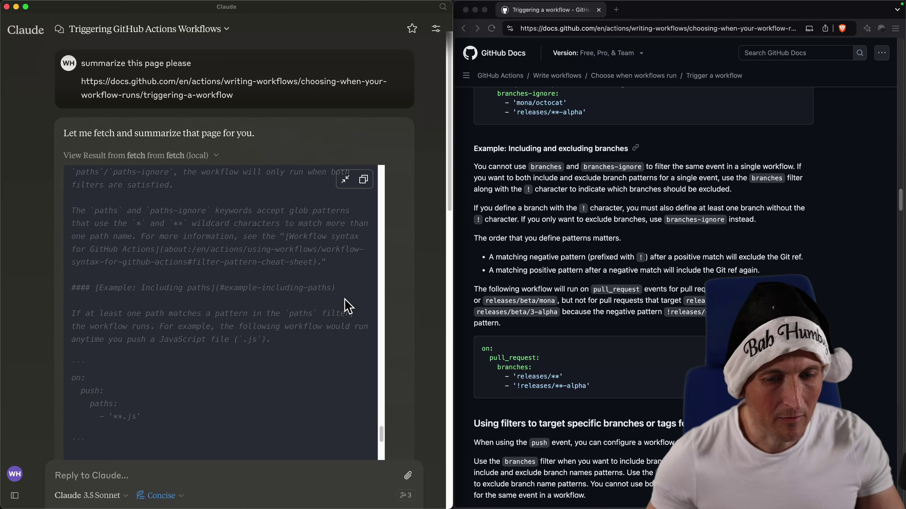
scroll(348, 306, down, 10)
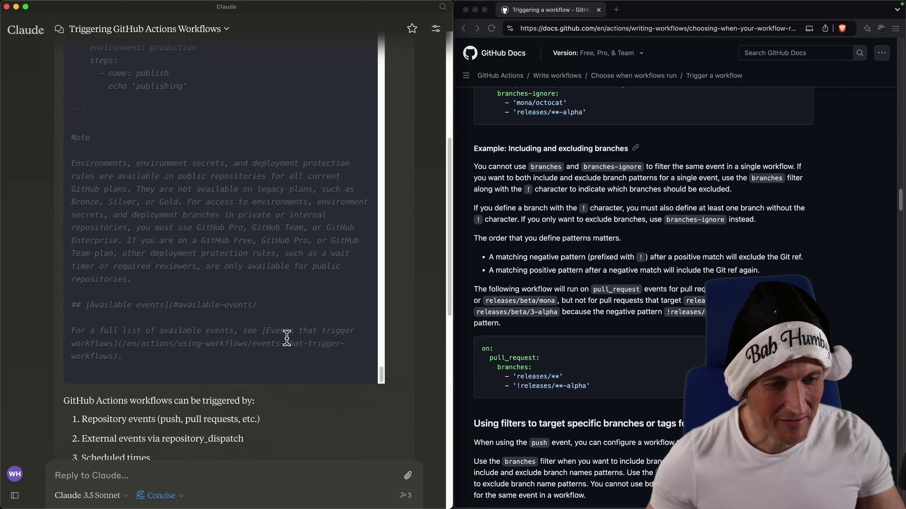
drag(225, 335, 264, 371)
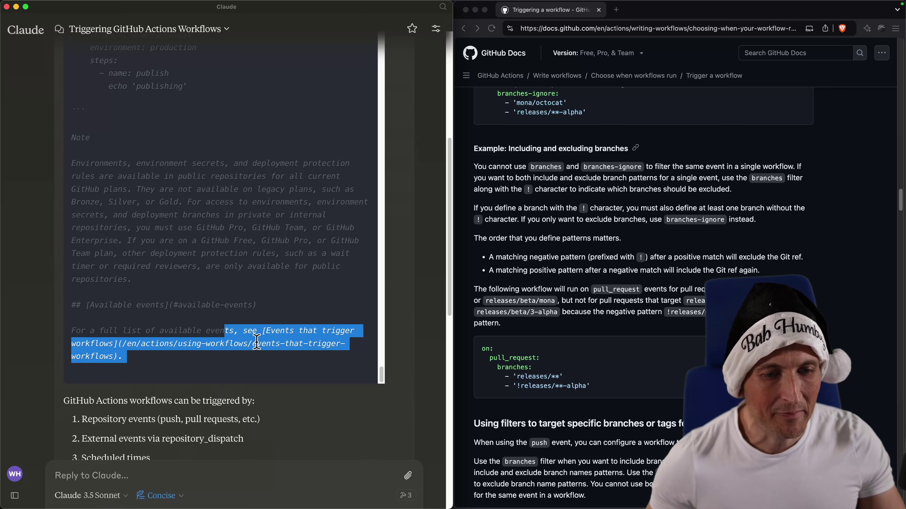
click(191, 355)
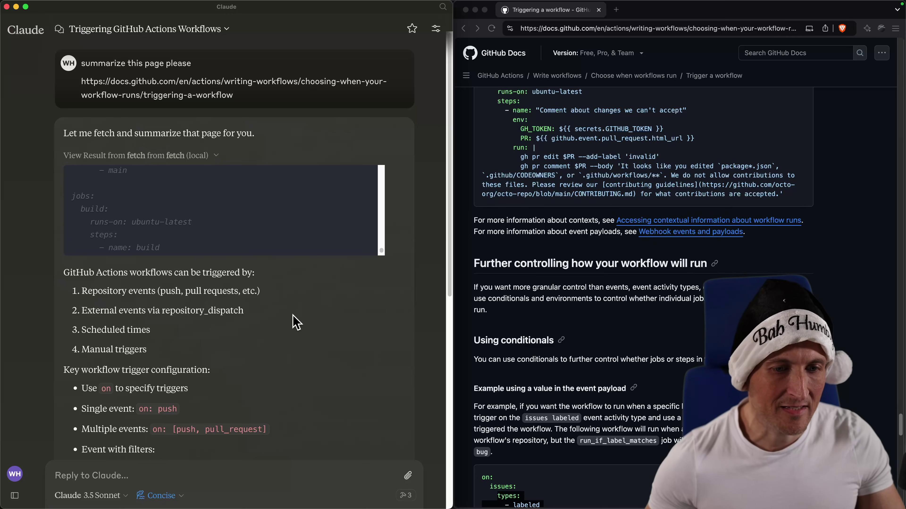
Step: Switch to the browser and, in a new tab, open the src/fetch folder of the servers repository at github.com/modelcontextprotocol
key(super+Tab)
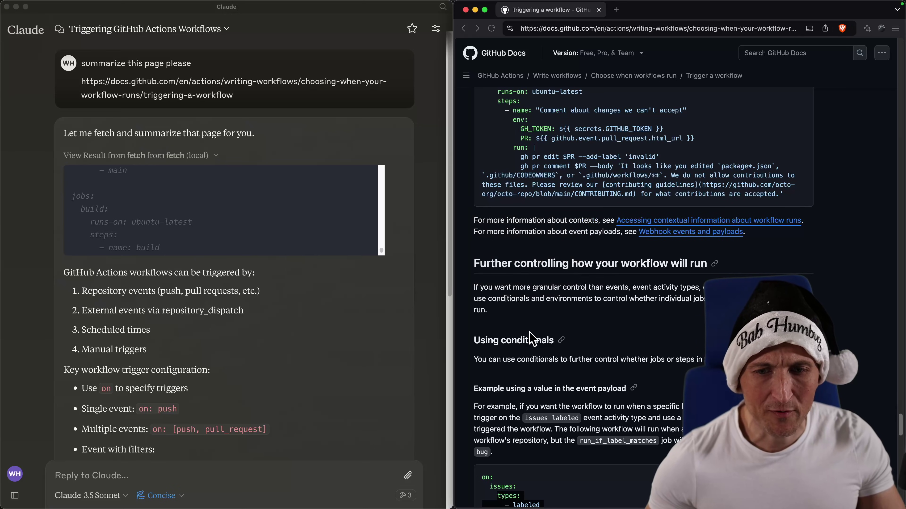
key(super+t)
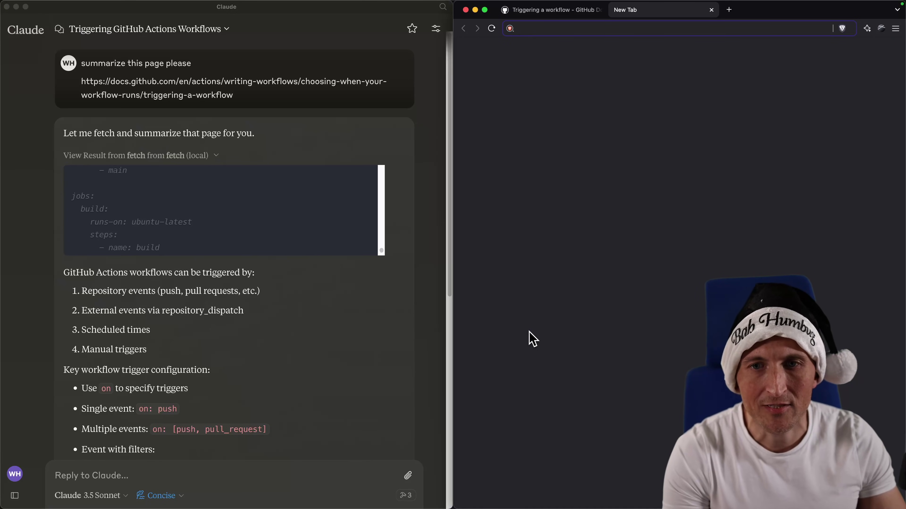
text(github.com/modelcontextprotocol)
key(Return)
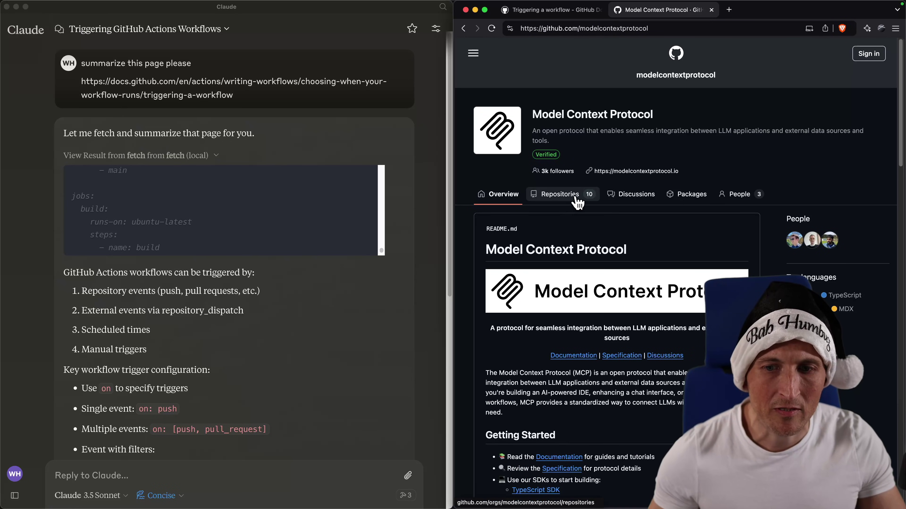
click(577, 200)
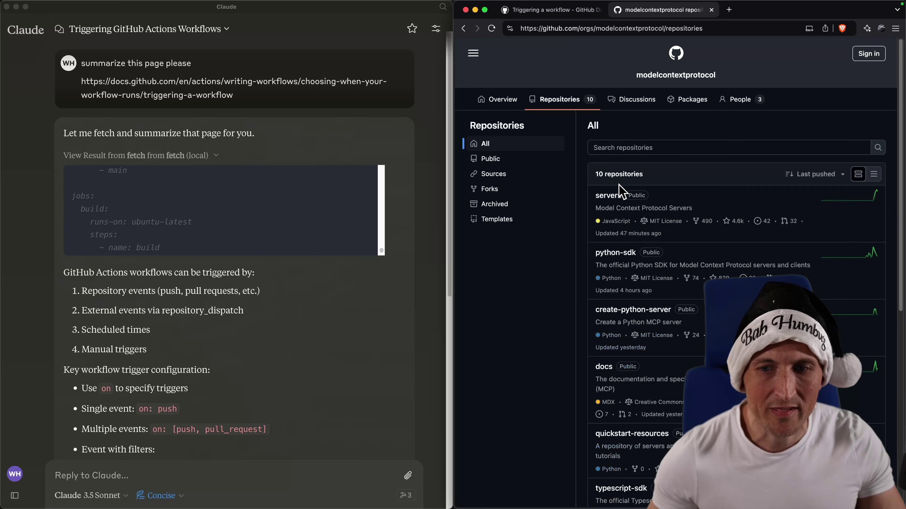
click(620, 202)
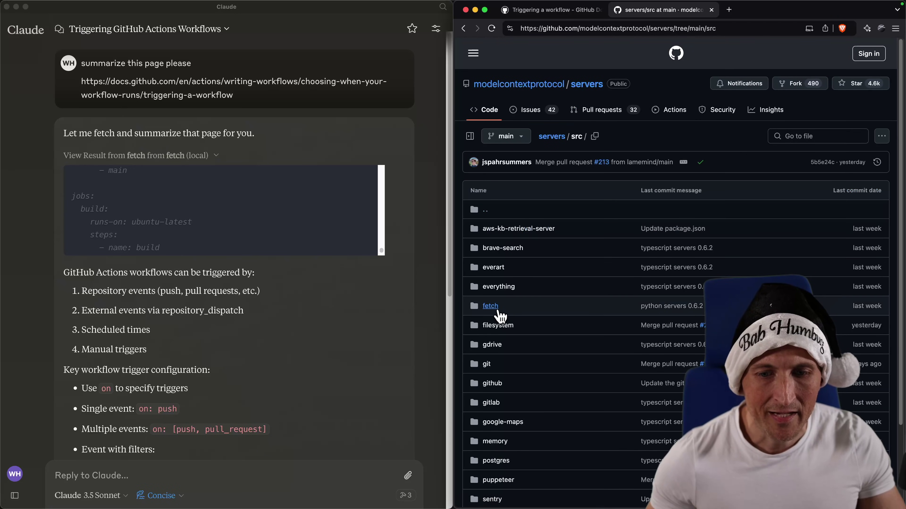
click(494, 308)
Step: Expand the "Using uvx" configuration for Claude.app in the Fetch MCP Server README and point out its fetch entry
scroll(535, 307, down, 10)
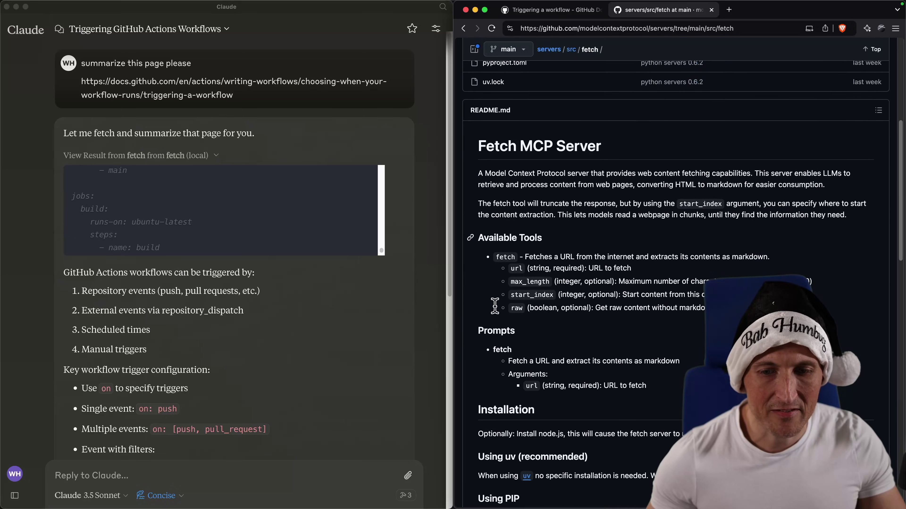
scroll(585, 313, down, 10)
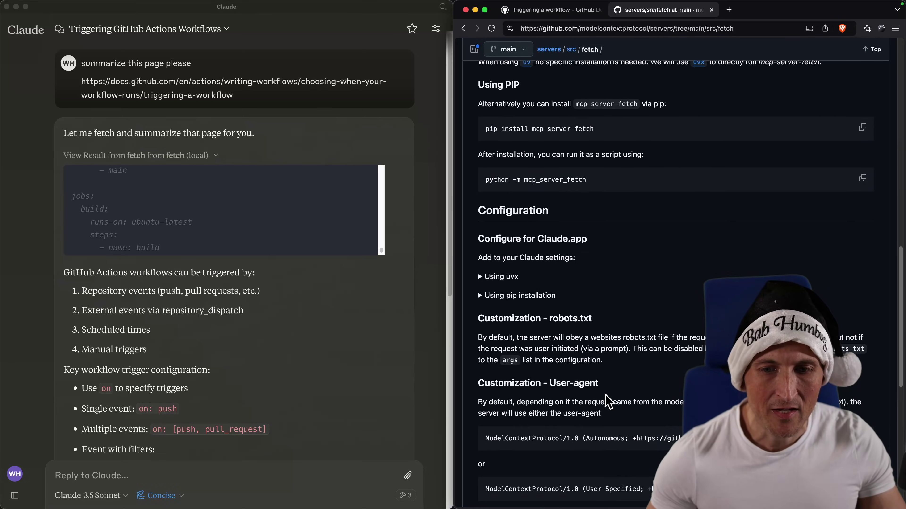
click(487, 275)
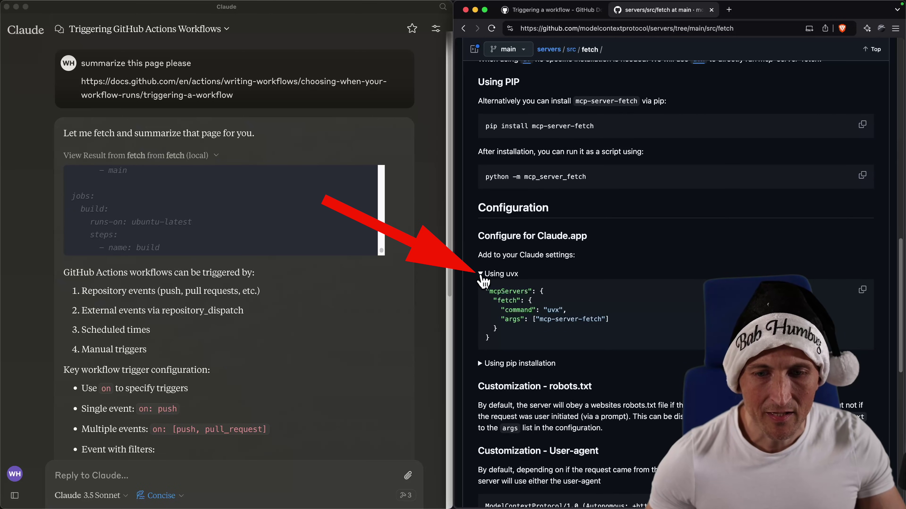
drag(485, 299, 524, 329)
Step: Switch to the terminal and add a second "fetch" entry with command "uvx" and args [ "mcp-server-fetch" ] below the existing one in claude_desktop_config.json
key(super+Tab)
key(super+Tab)
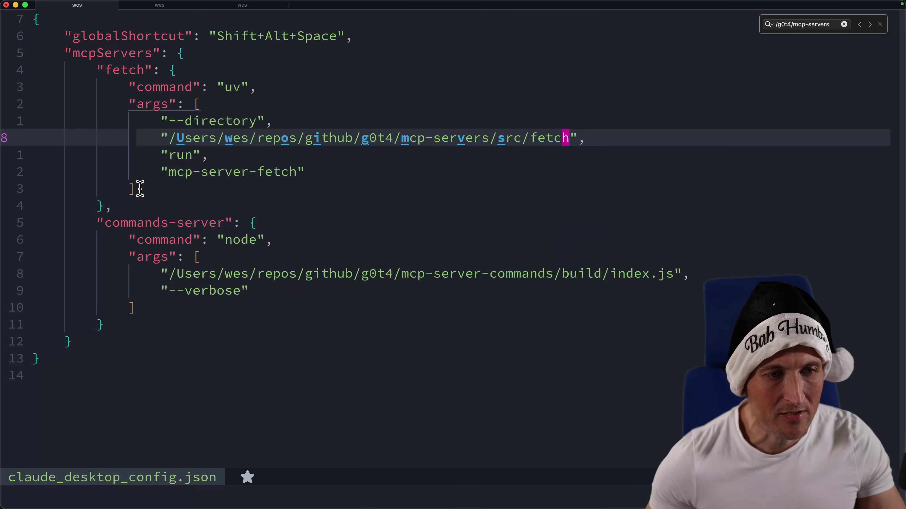
click(133, 205)
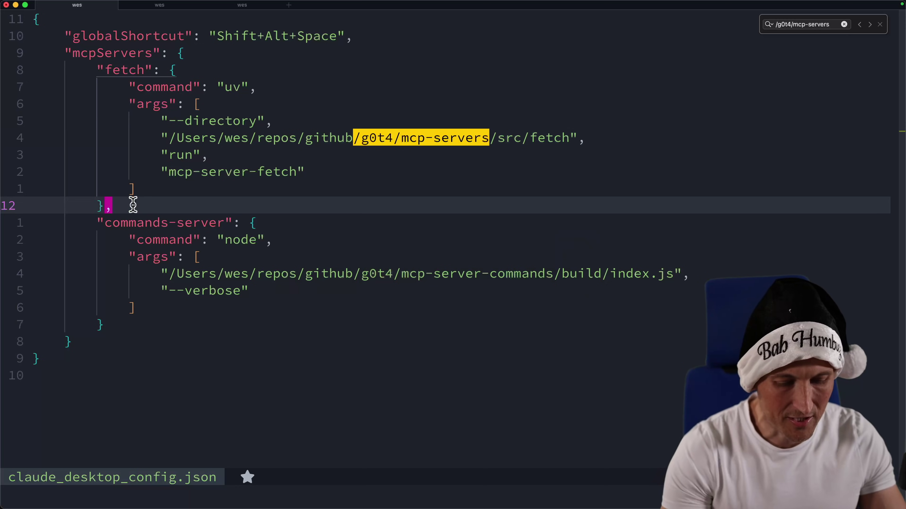
key(dollar)
key(a)
key(Return)
text("fetch": { "command": "uvx", "args": [ "mcp-server-fetch" ] },)
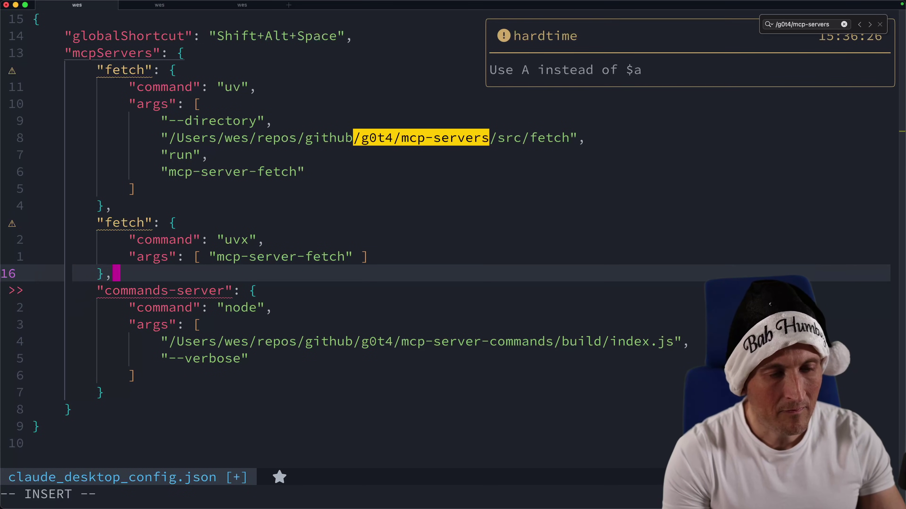
key(Escape)
click(236, 257)
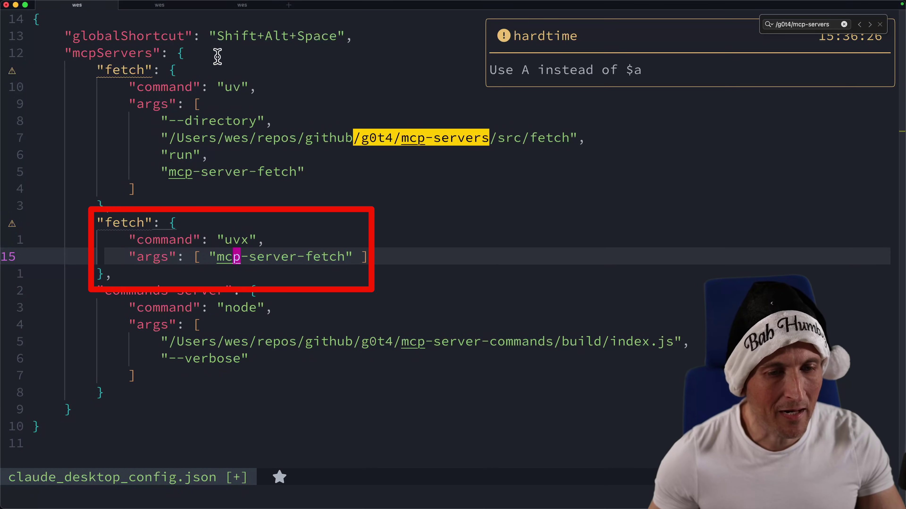